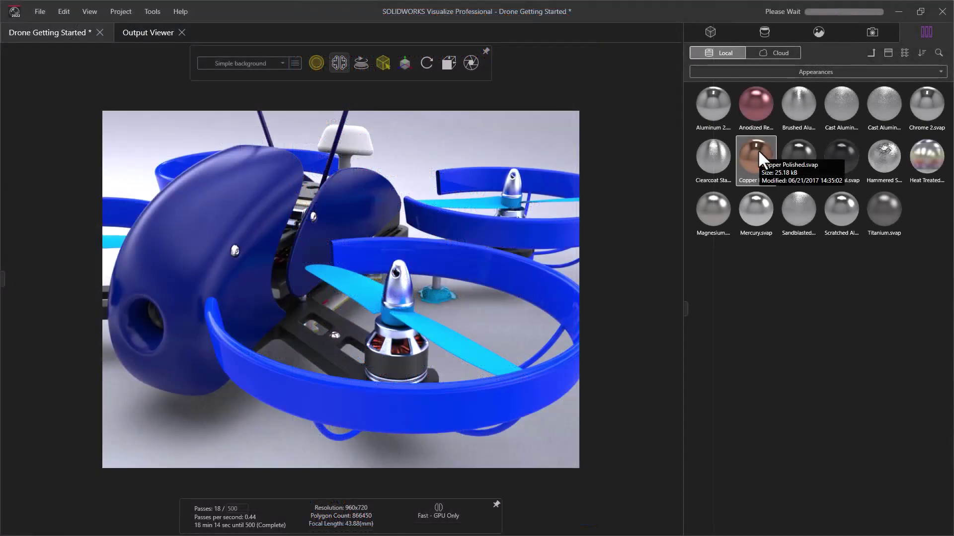
Step: Try Copper Polished, Dark Chrome, Magnesium, Hammered Steel and Heat Treated finishes on the propeller spinner
drag(760, 160, 403, 293)
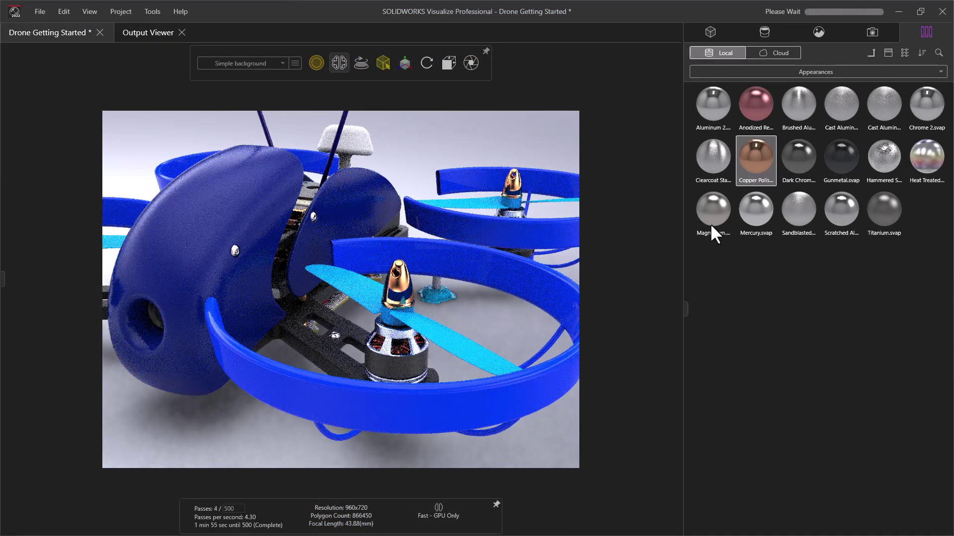
drag(797, 156, 402, 290)
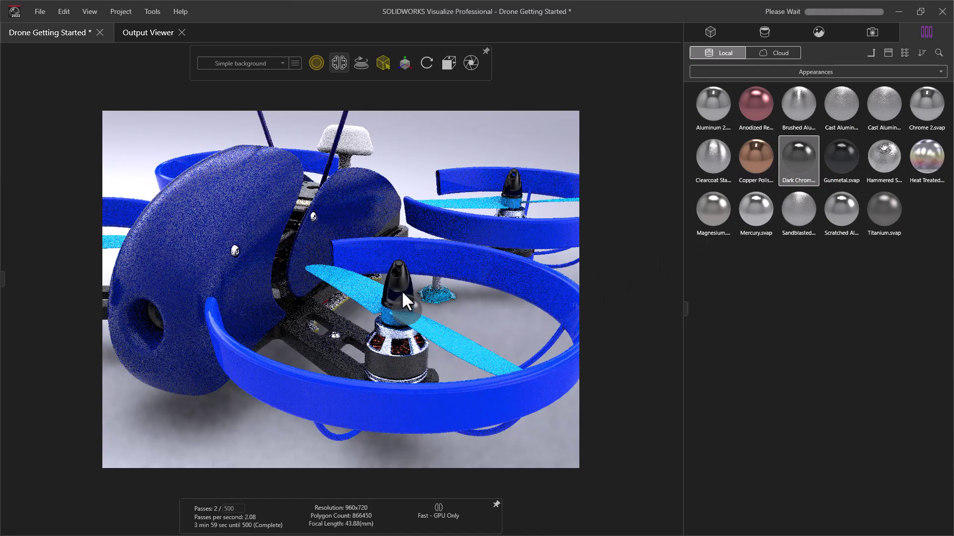
drag(716, 206, 400, 290)
drag(867, 166, 420, 286)
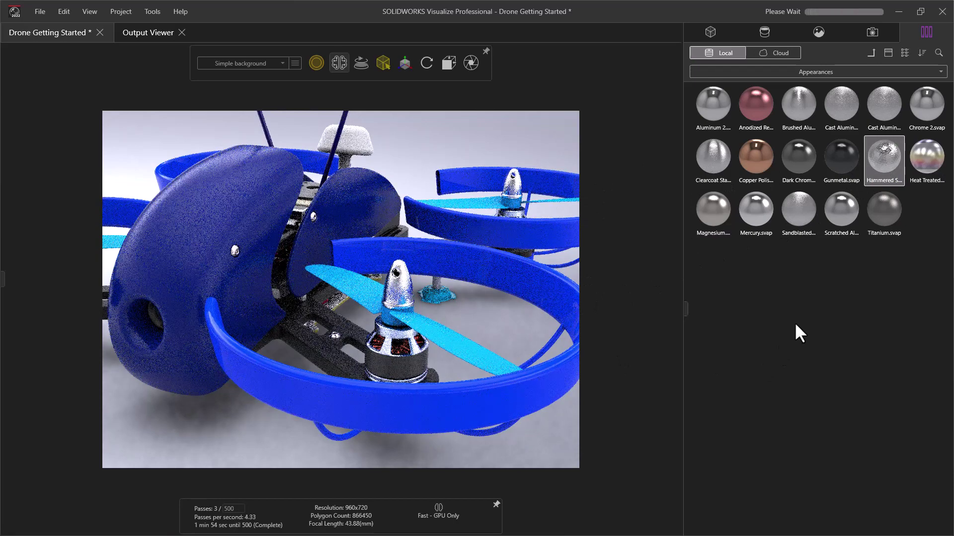
drag(929, 162, 392, 287)
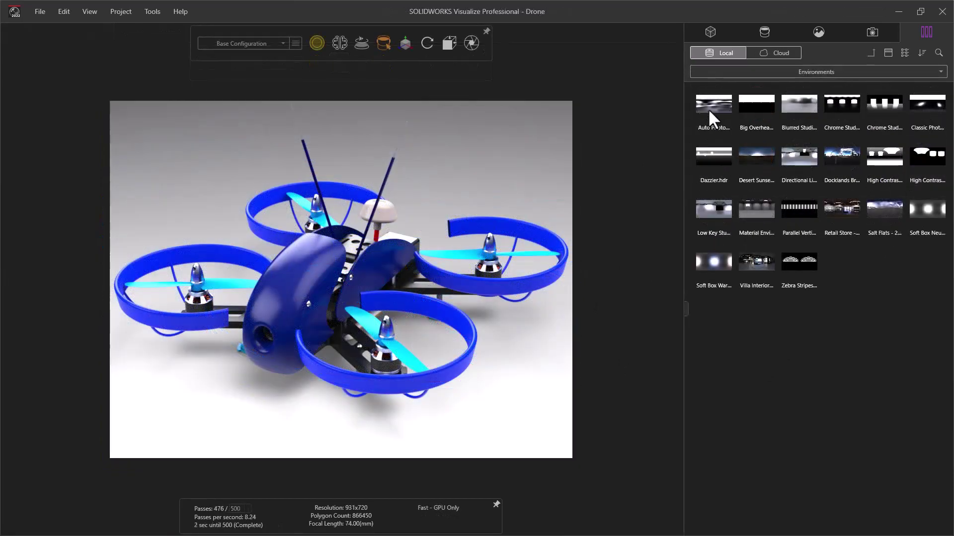
Step: Switch library environments, then zoom out and orbit so the beach shows behind the drone
double_click(711, 107)
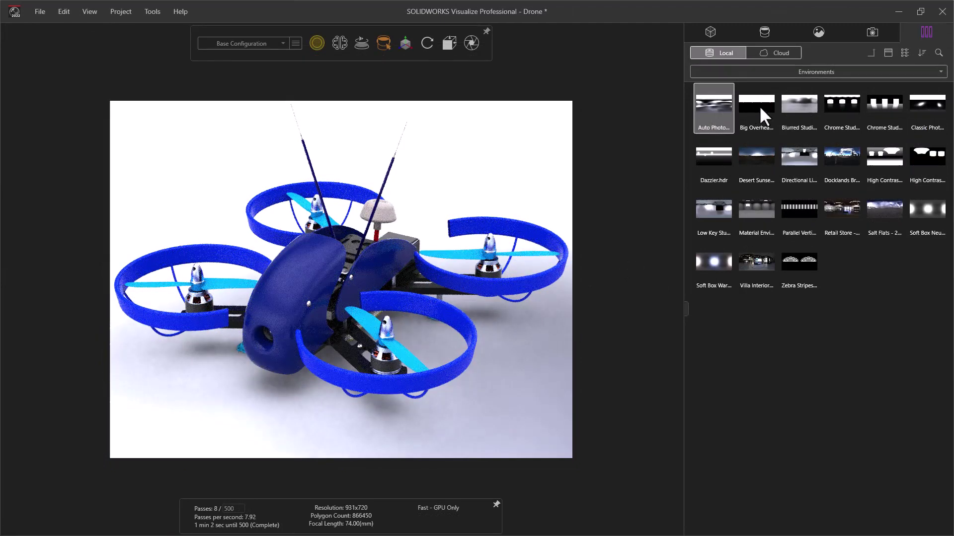
double_click(761, 106)
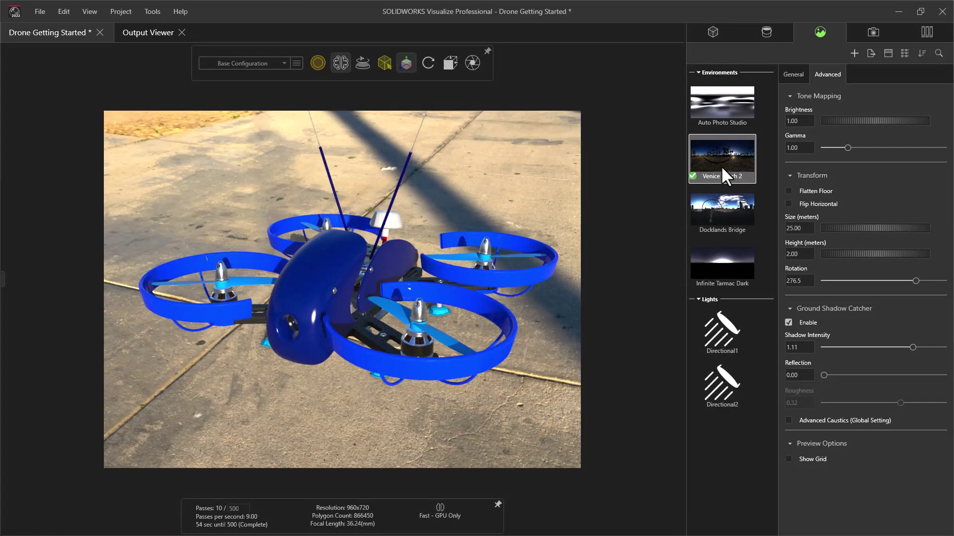
scroll(363, 312, down, 5)
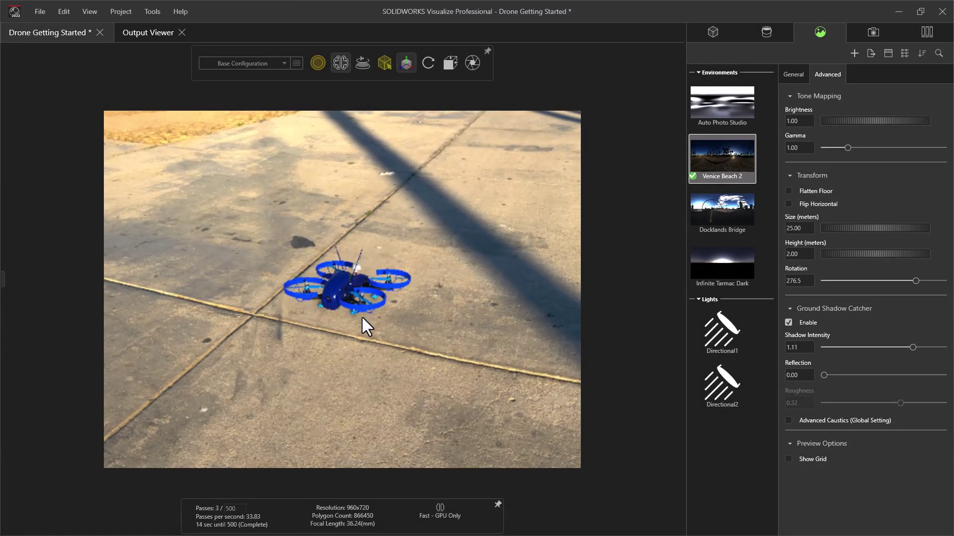
drag(362, 315, 571, 309)
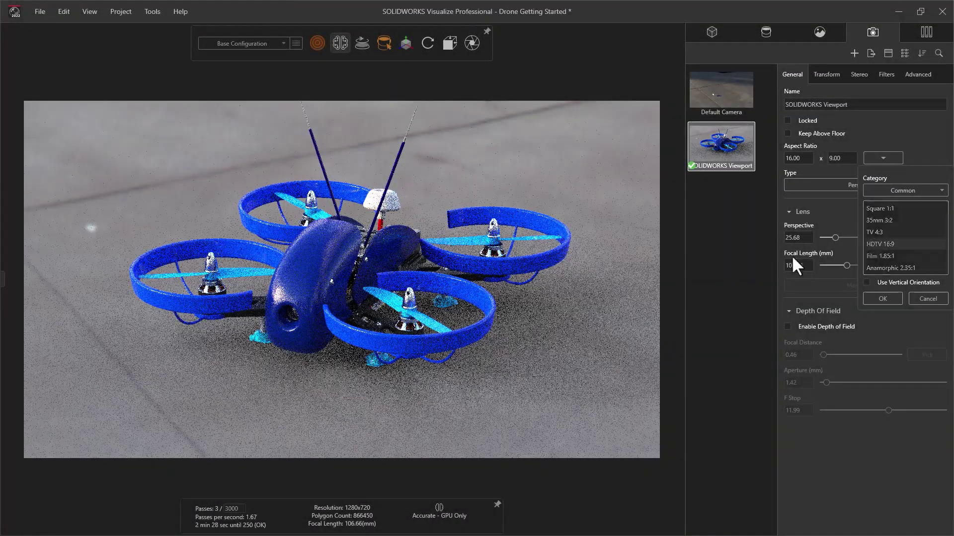
Step: Set camera perspective to 64.90 and enable depth of field focused on the drone at F Stop 8.06
drag(571, 270, 585, 276)
drag(835, 237, 858, 237)
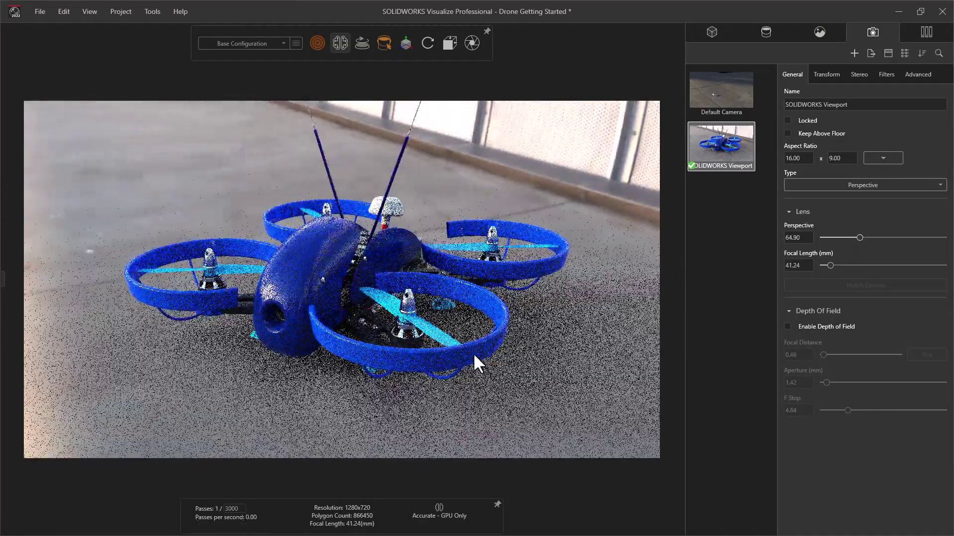
click(787, 326)
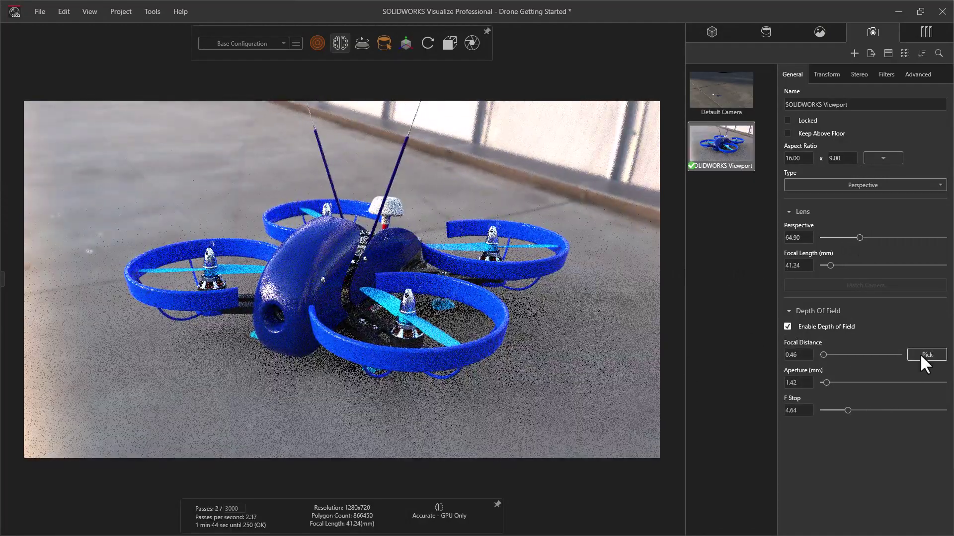
click(926, 355)
click(300, 309)
mouse_move(841, 410)
mouse_down()
mouse_move(883, 412)
mouse_move(824, 415)
mouse_move(833, 410)
mouse_up()
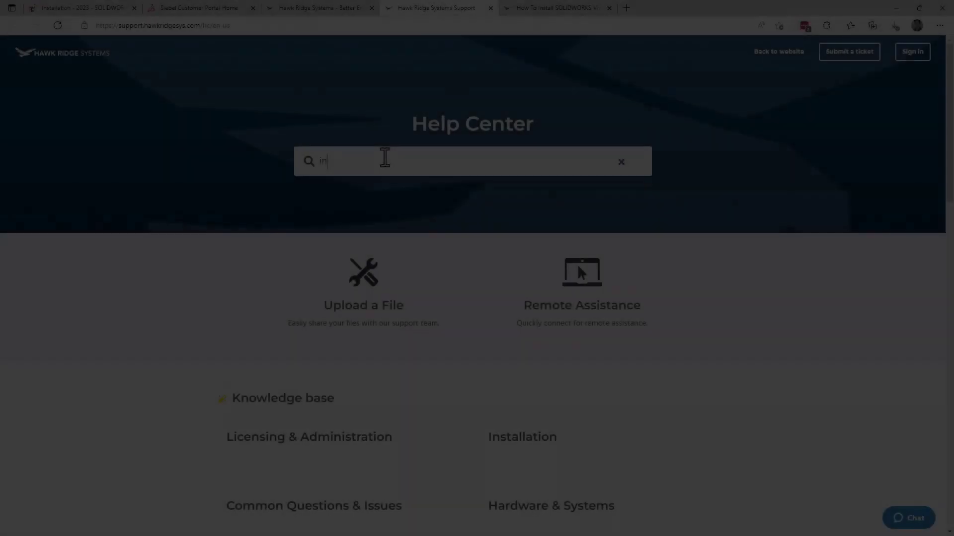
Step: Search the Help Center for 'install visu' and open the How To Install SOLIDWORKS Visualize 2022 article
text(stall visu)
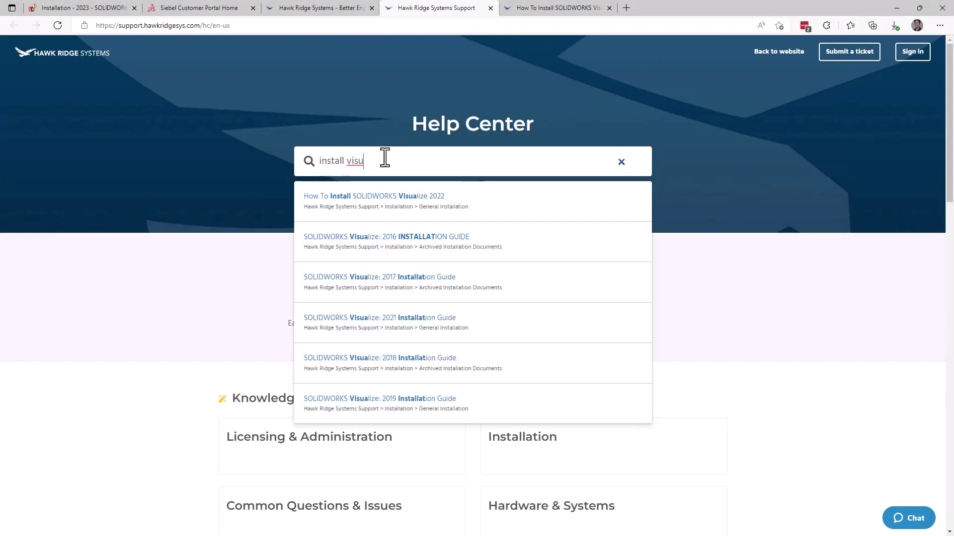
click(397, 205)
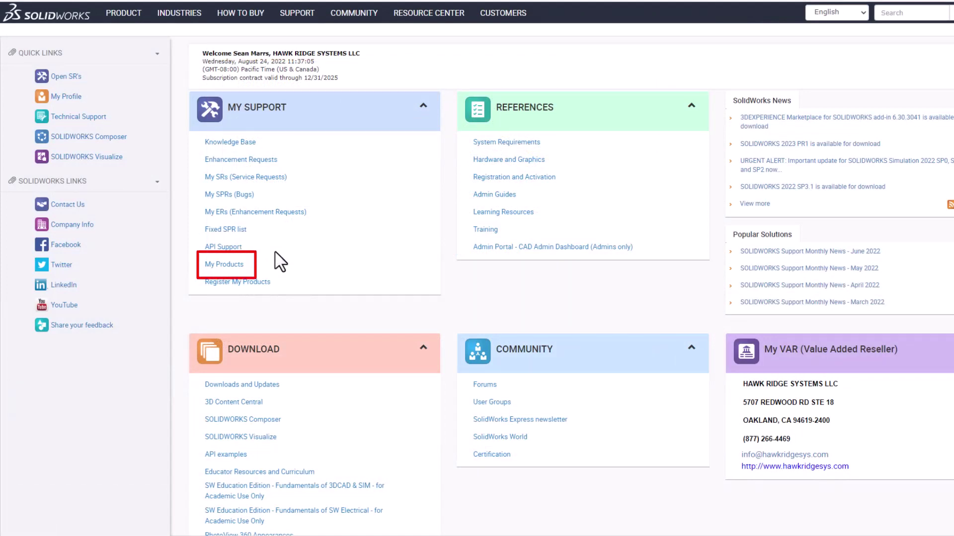
Step: Open the My Products page under My Support
click(225, 271)
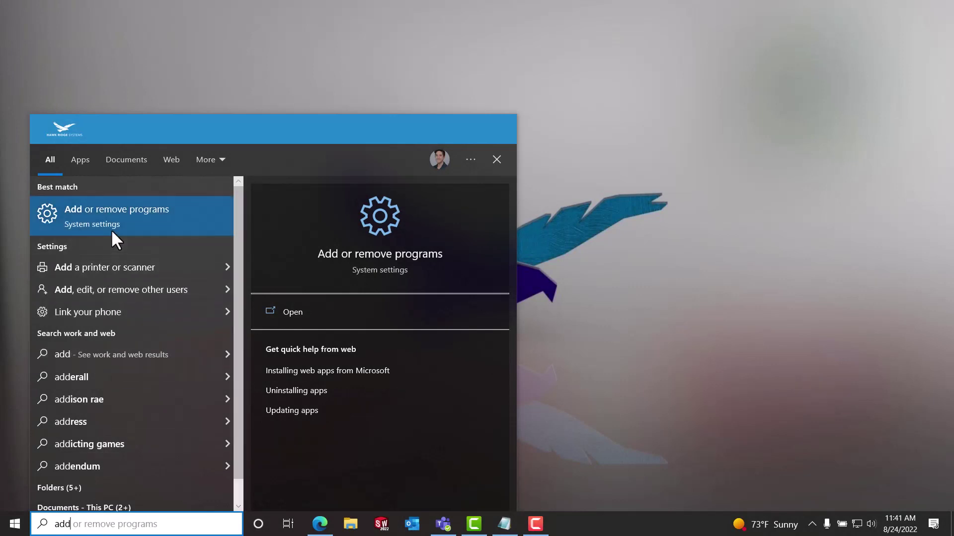
Step: Filter installed apps for 'soli' and modify SOLIDWORKS 2022 SP02, continuing past the pending-reboot warning
click(113, 217)
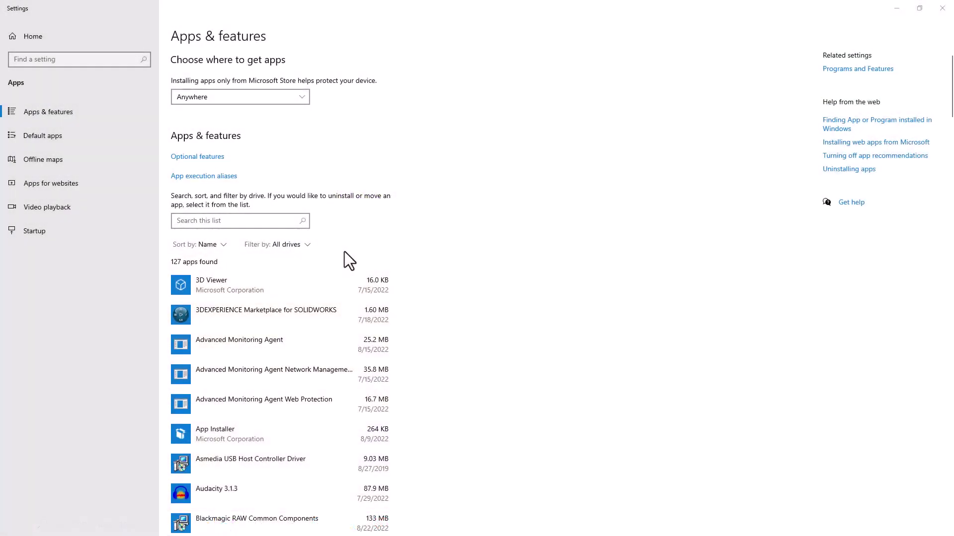
click(261, 220)
text(soli)
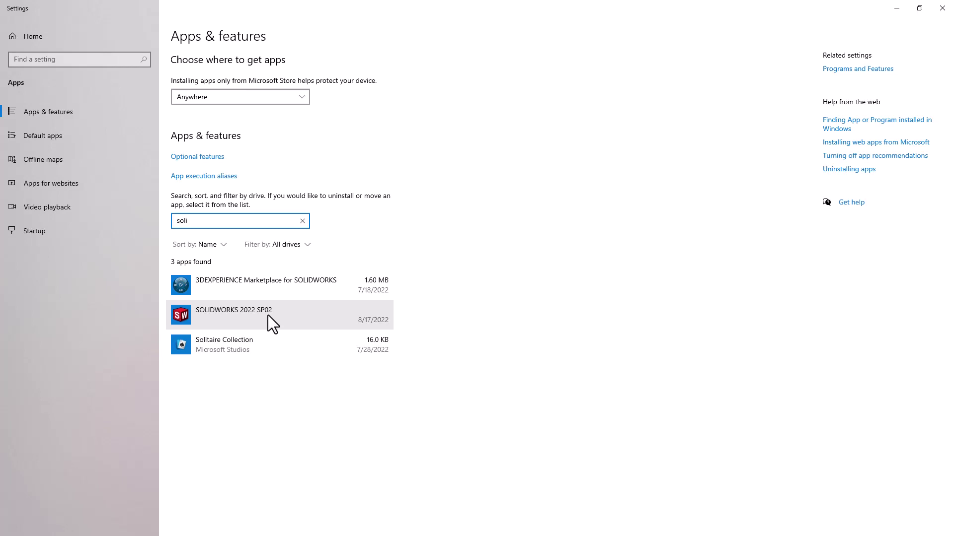
click(326, 320)
click(320, 357)
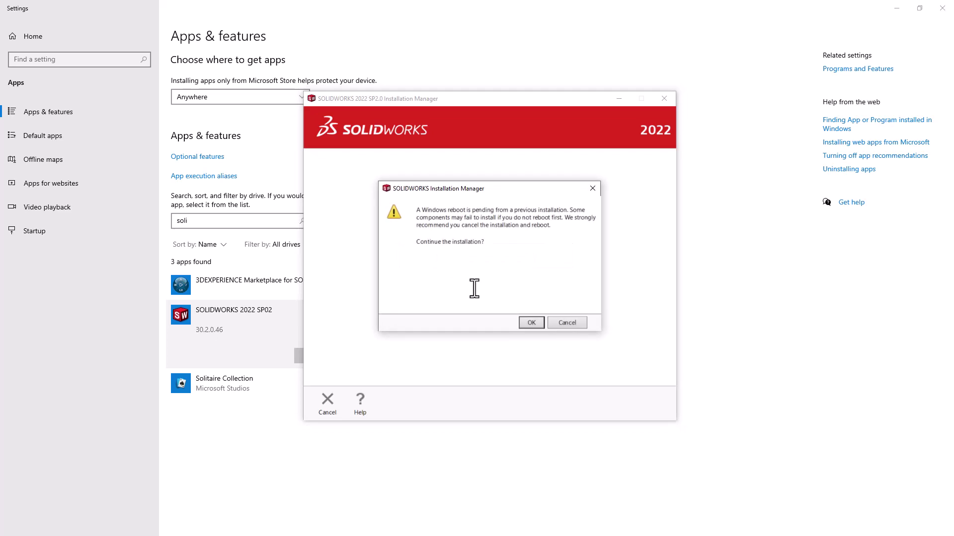
click(532, 321)
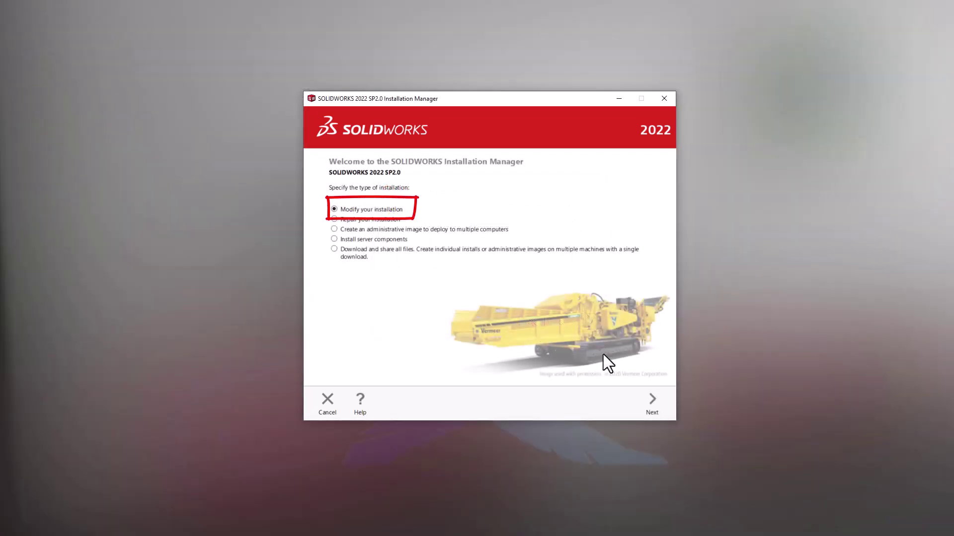
Step: Check SOLIDWORKS Visualize under Visualization, paste its serial number and submit it
click(653, 405)
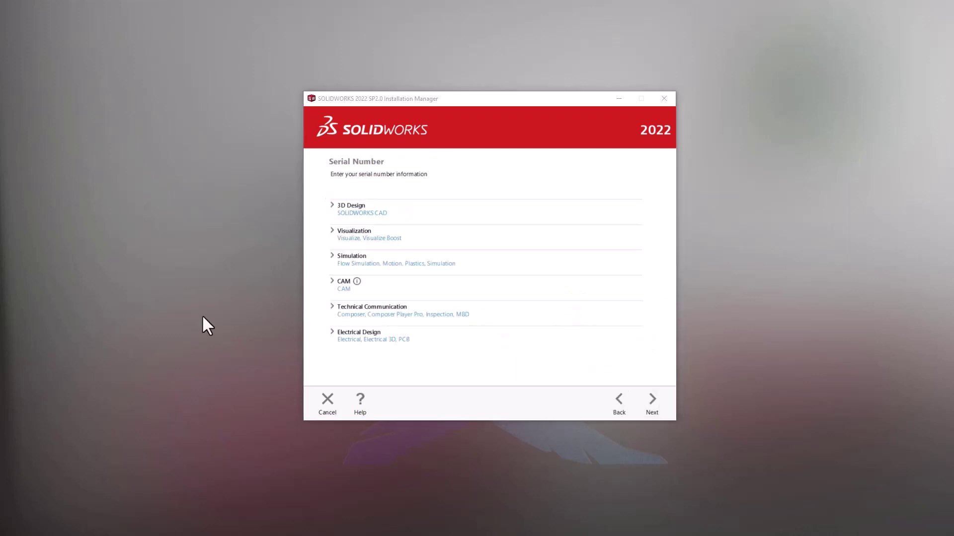
click(332, 231)
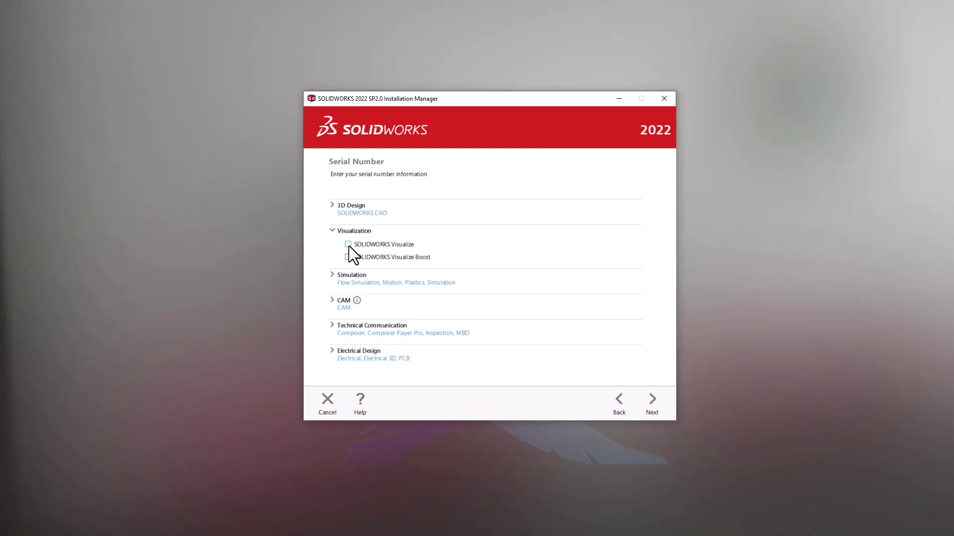
click(349, 244)
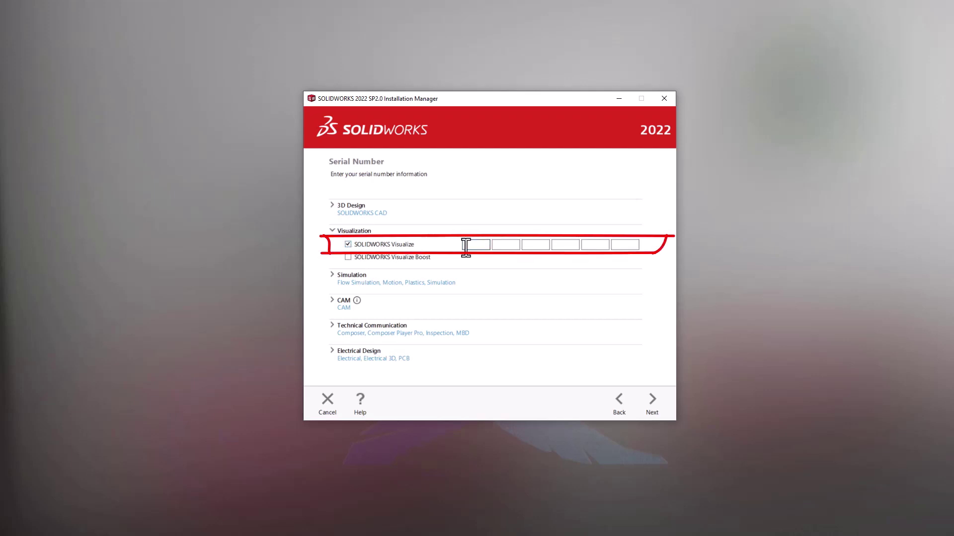
click(465, 244)
key(ctrl+v)
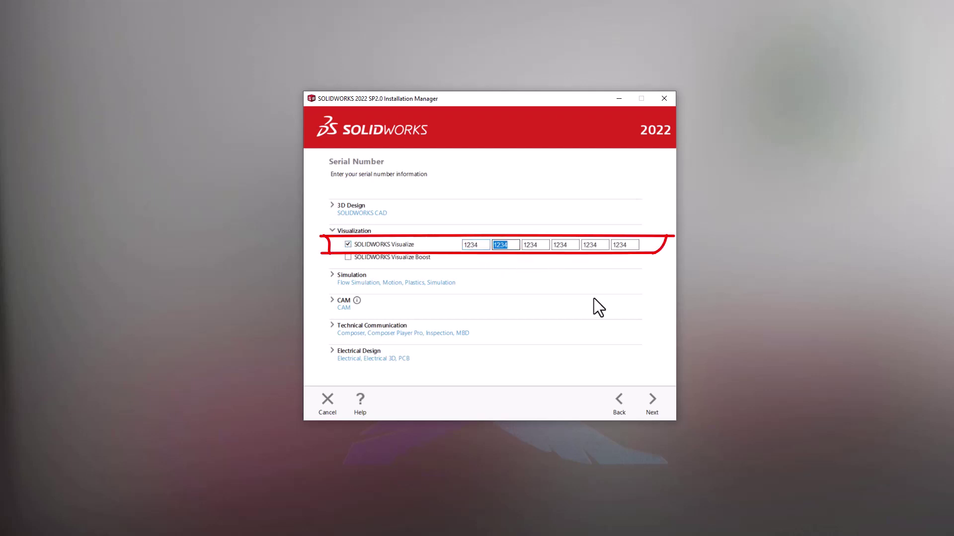
click(653, 414)
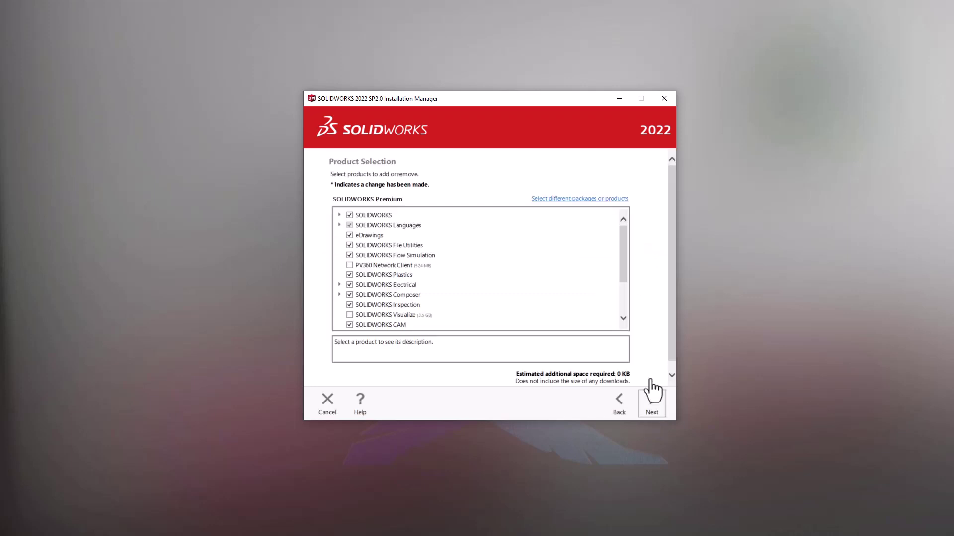
Step: Select SOLIDWORKS Visualize for installation and accept that extra files must be downloaded
drag(623, 270, 623, 286)
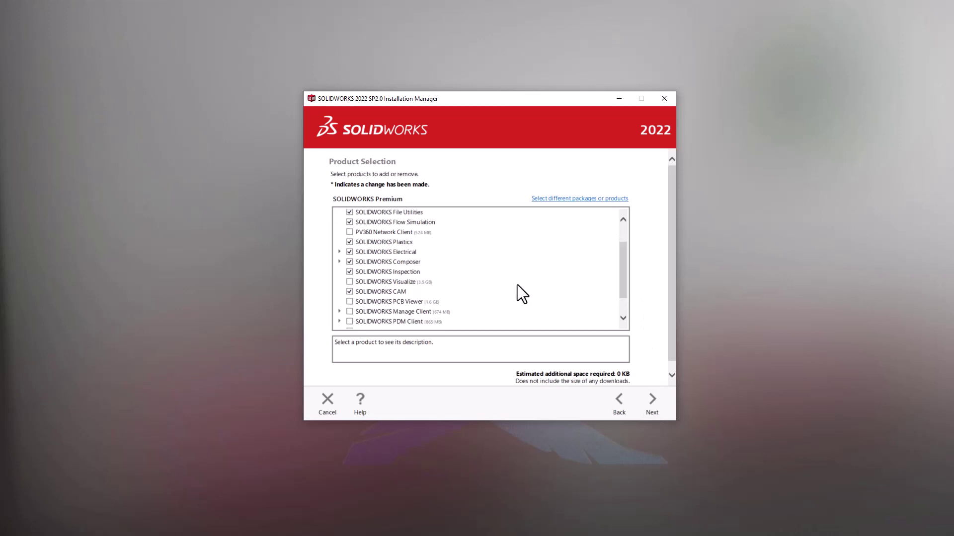
click(349, 282)
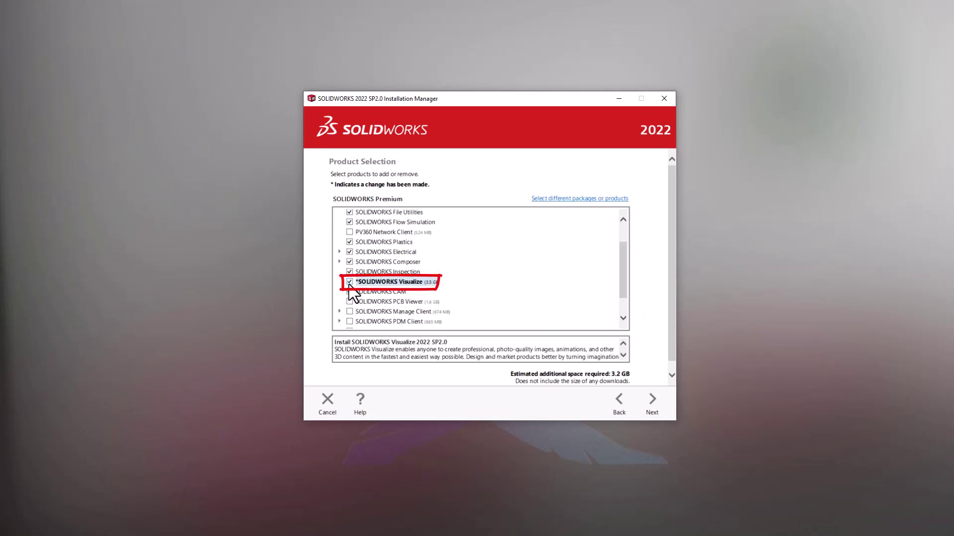
click(663, 408)
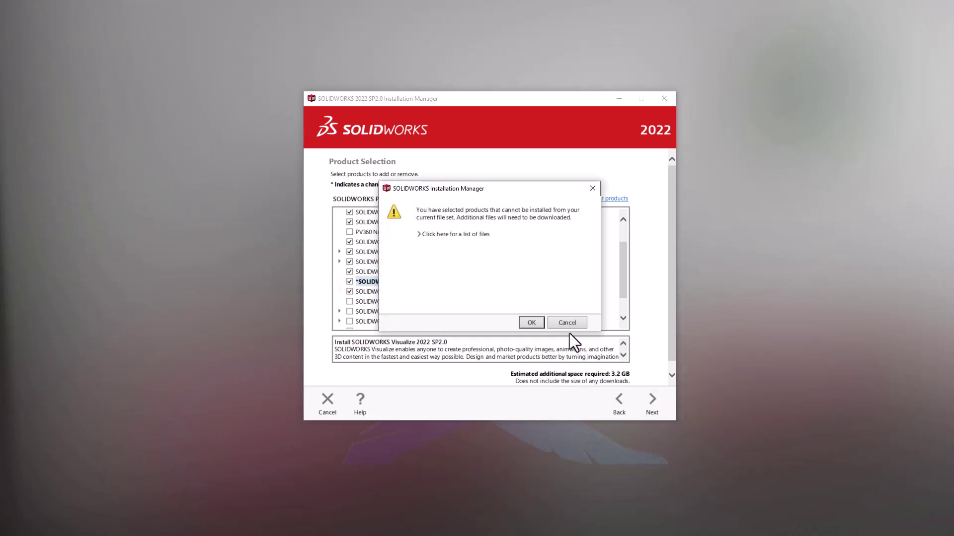
click(538, 322)
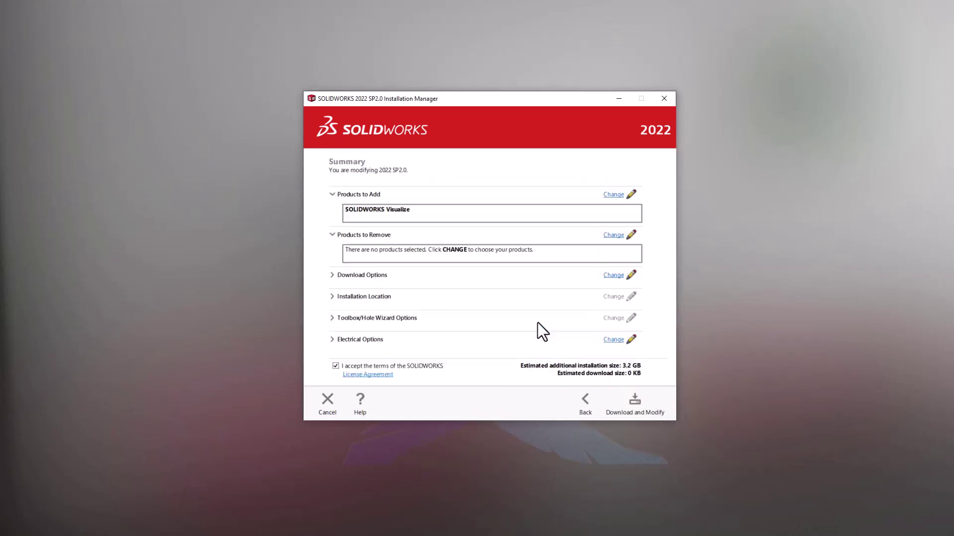
Step: Review Download Options and Installation Location on the Summary, then start Download and Modify
click(334, 276)
scroll(437, 273, down, 1)
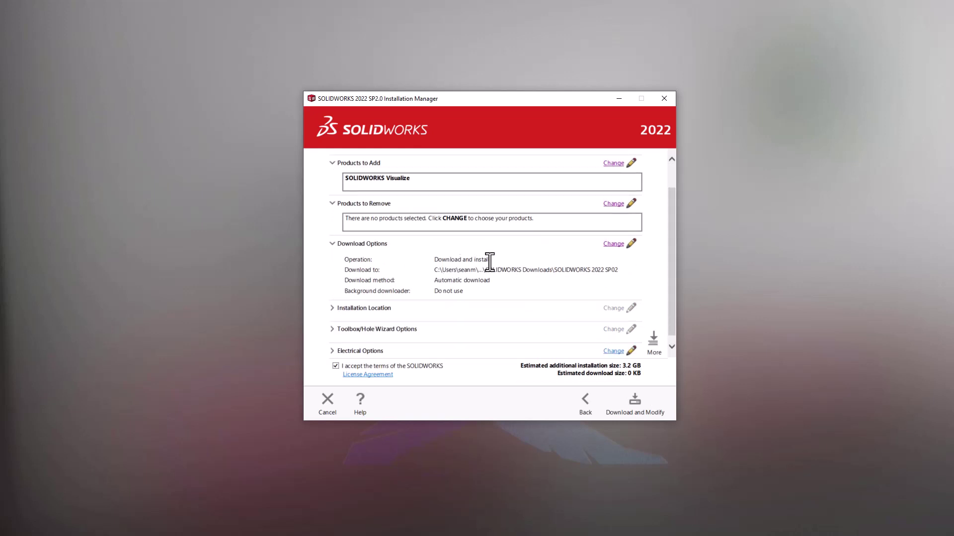
click(330, 309)
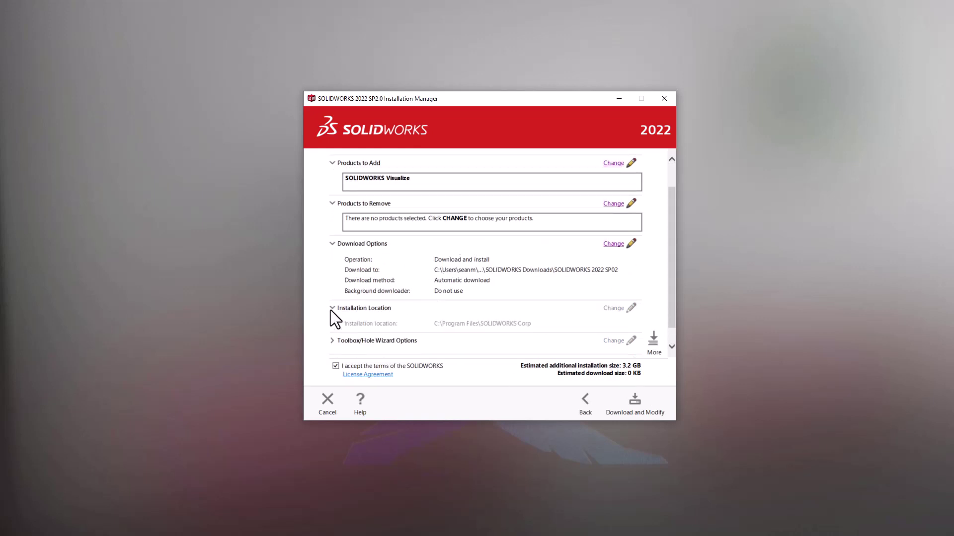
scroll(515, 327, down, 1)
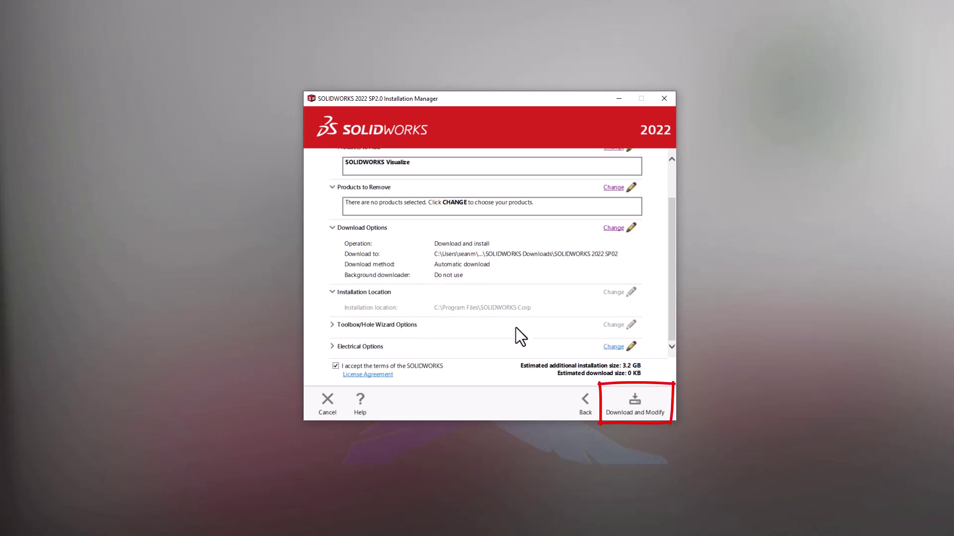
click(645, 408)
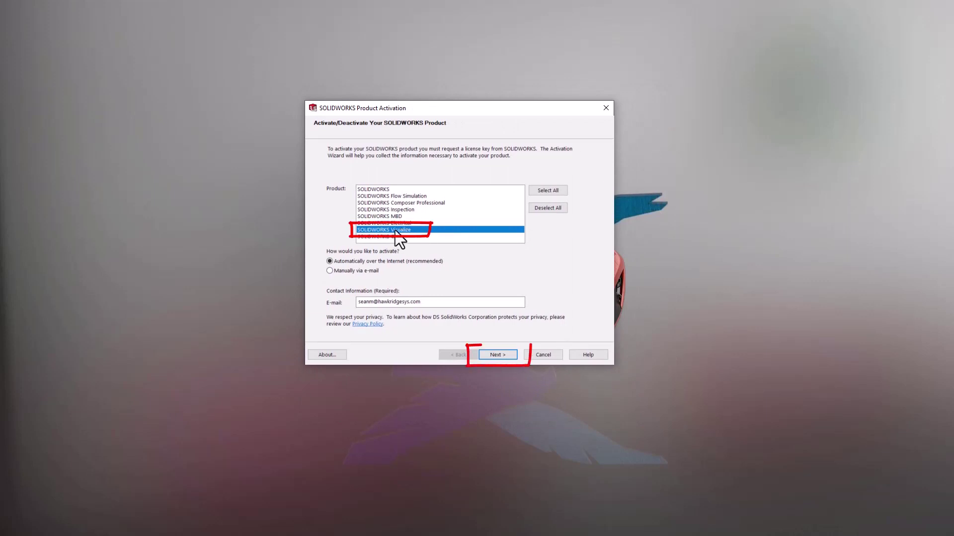
Step: Submit the online activation request for SOLIDWORKS Visualize
click(501, 354)
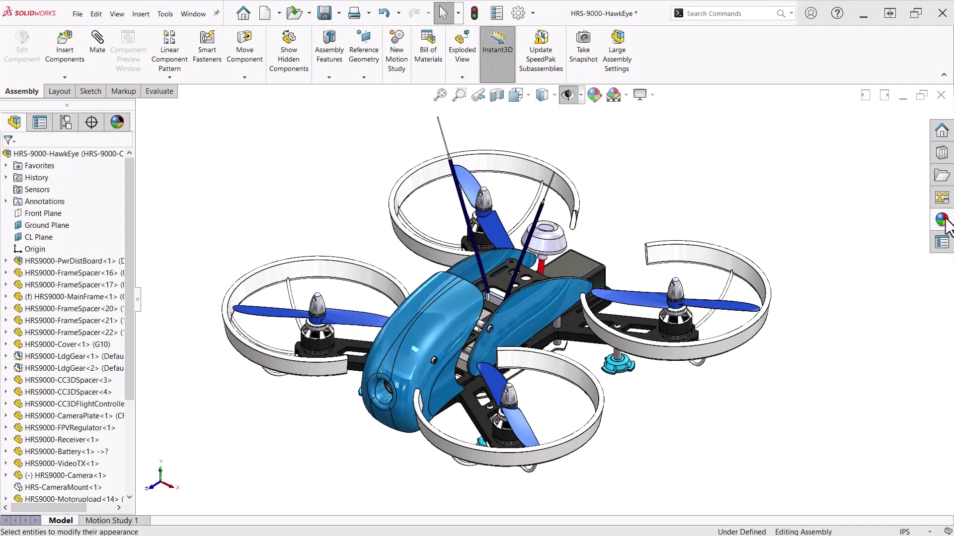
Step: Apply cream high gloss plastic to the drone's GPS cap
scroll(899, 307, down, 2)
scroll(899, 307, up, 10)
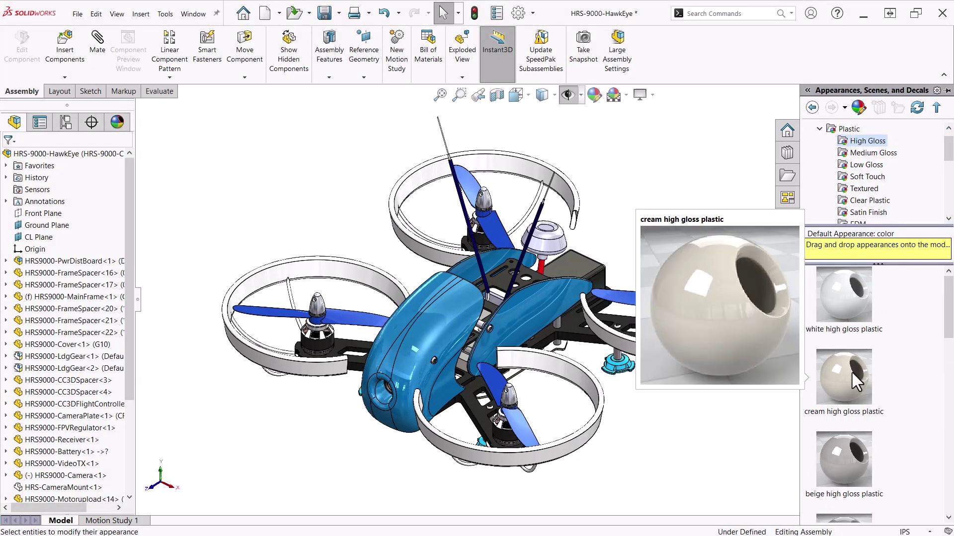
drag(852, 371, 564, 243)
click(566, 242)
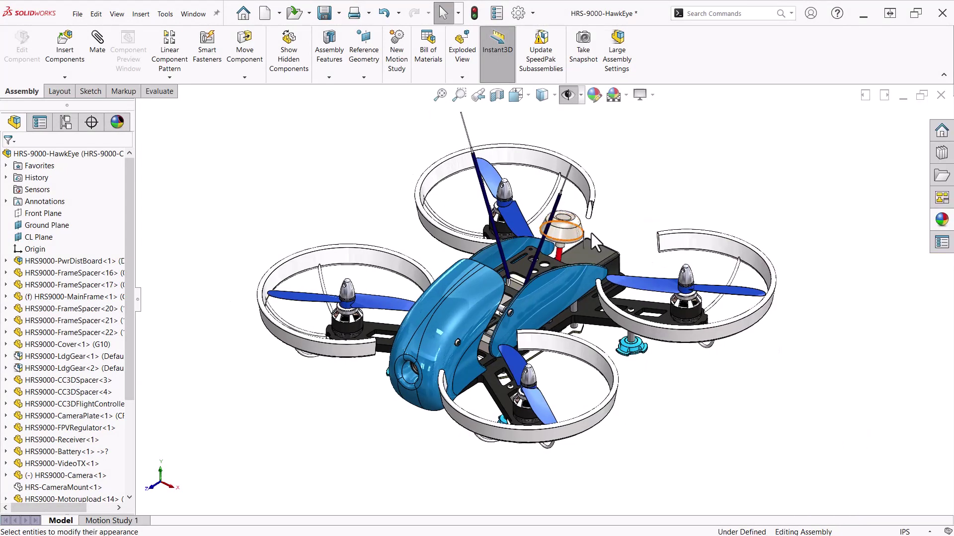
Step: Enable the SOLIDWORKS Visualize add-in and send the drone to Visualize with Export Simple
click(533, 14)
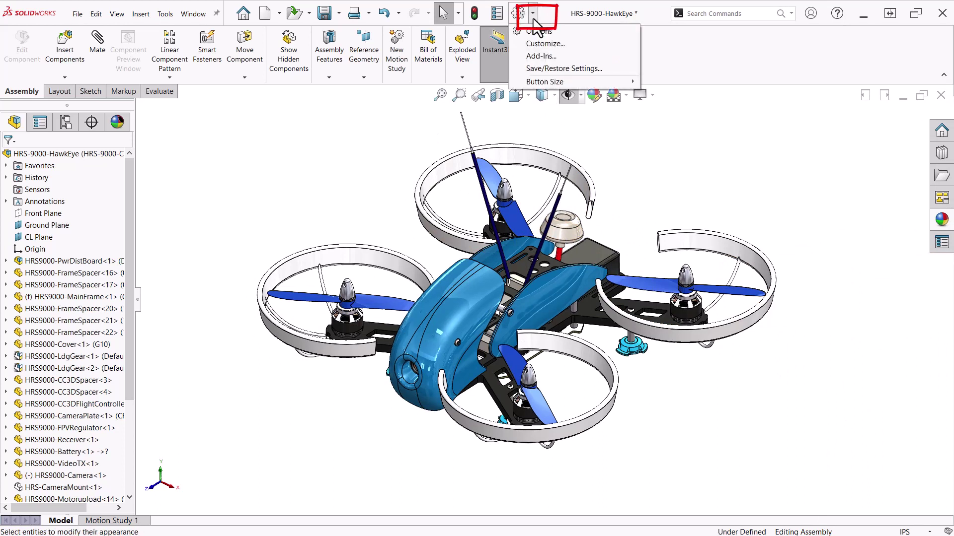
click(546, 57)
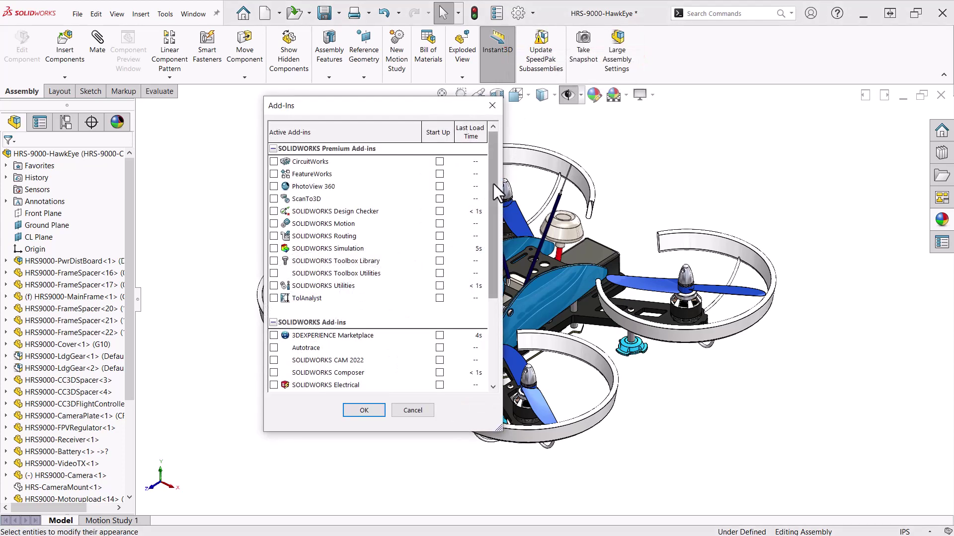
drag(493, 184, 489, 279)
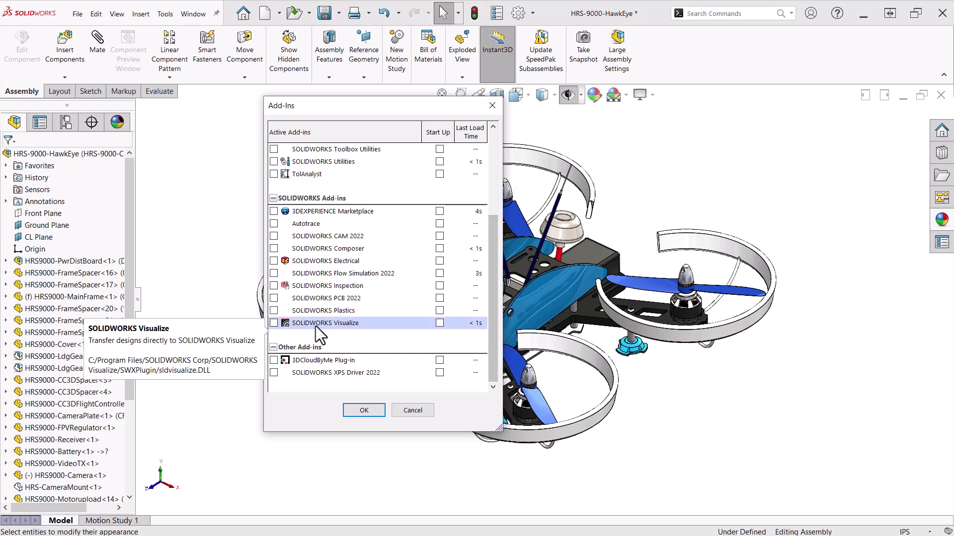
click(273, 322)
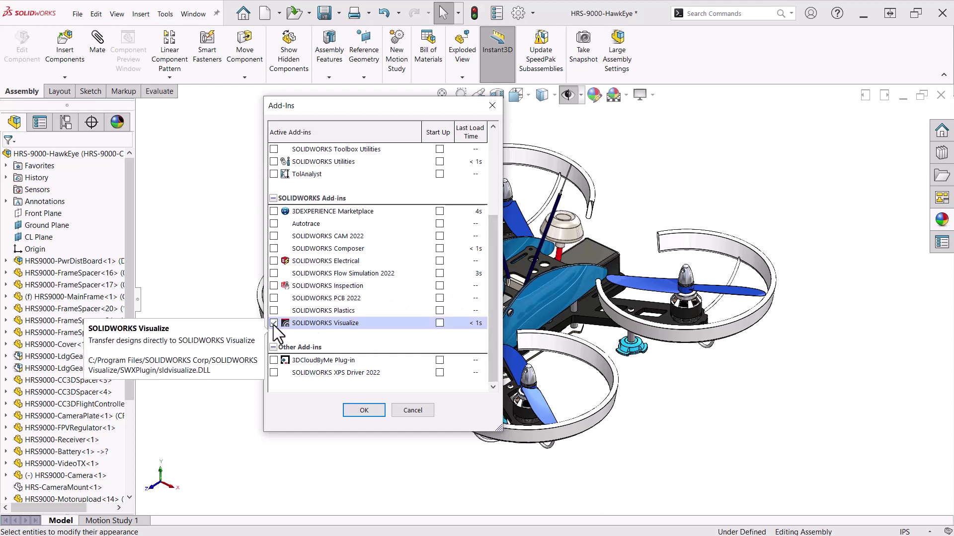
click(352, 412)
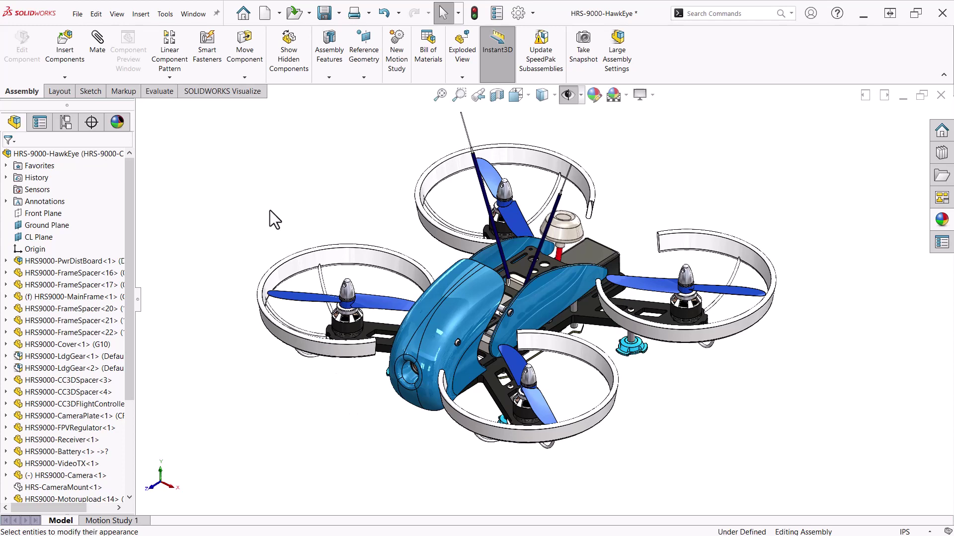
click(240, 96)
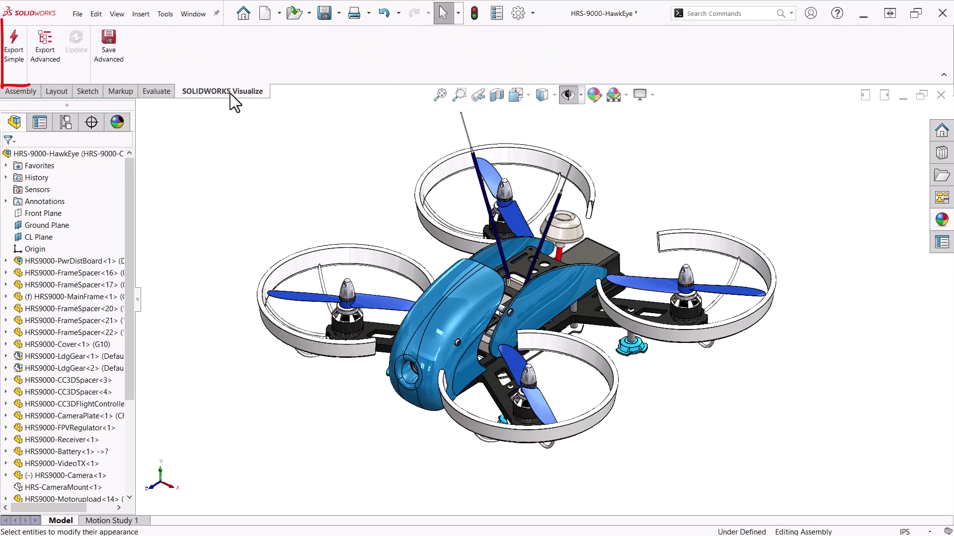
click(17, 72)
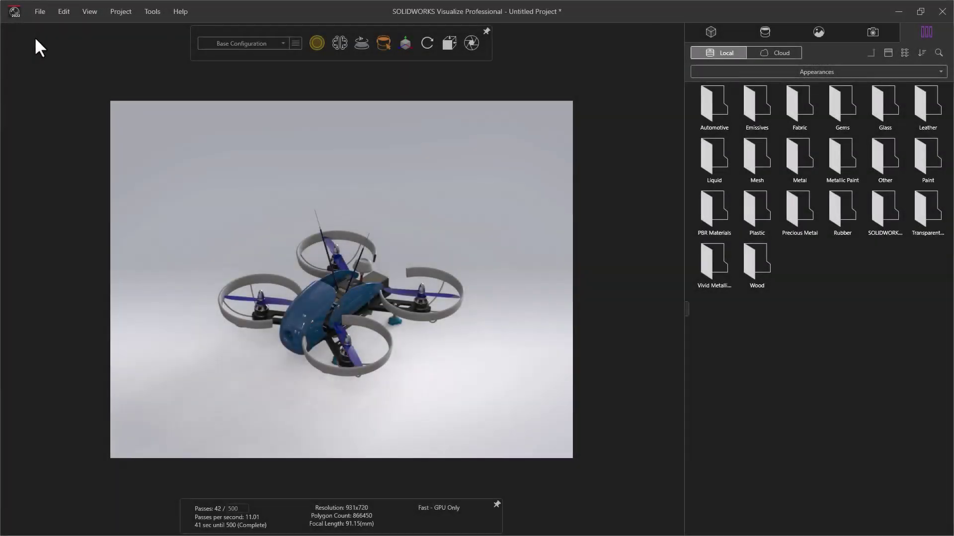
Step: Save the project under the name 'Drone Getting Started'
click(40, 11)
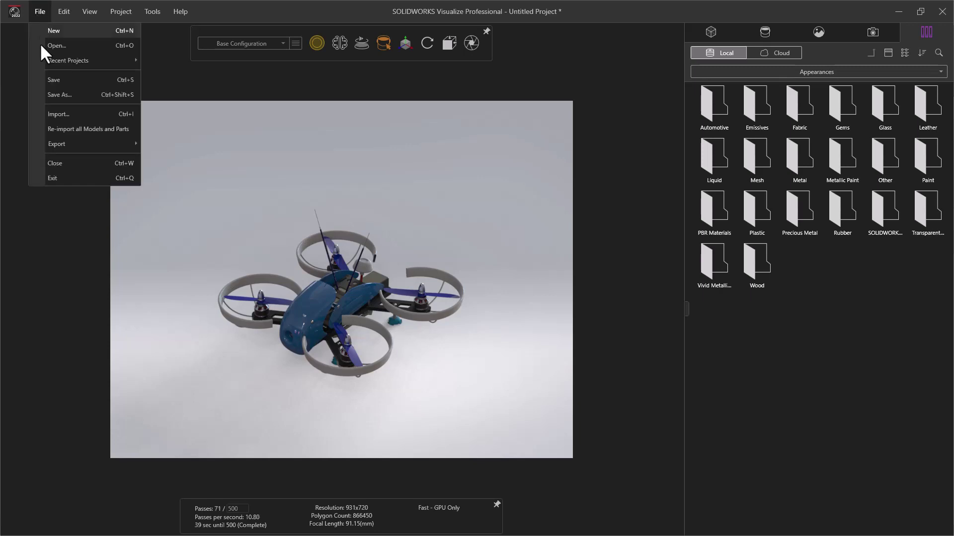
click(49, 79)
key(BackSpace)
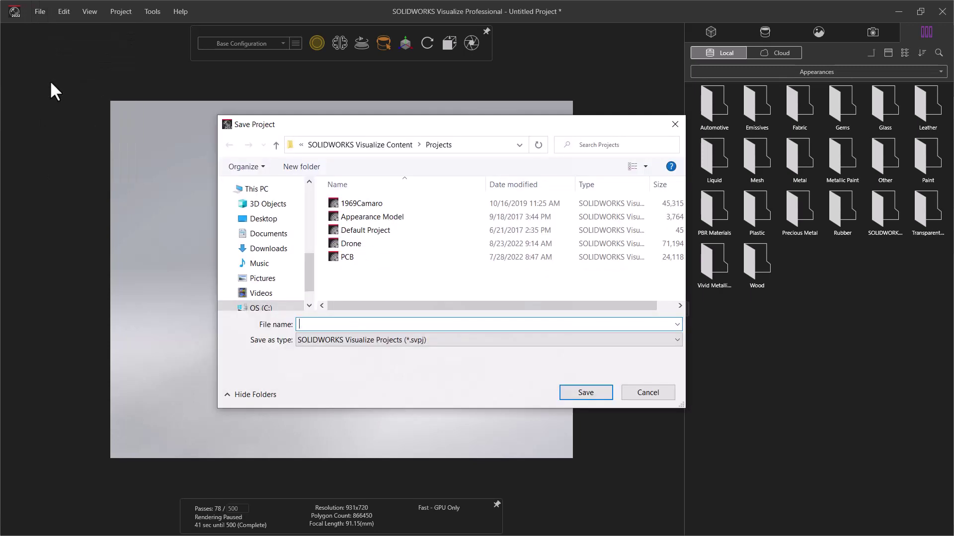
text(Drone)
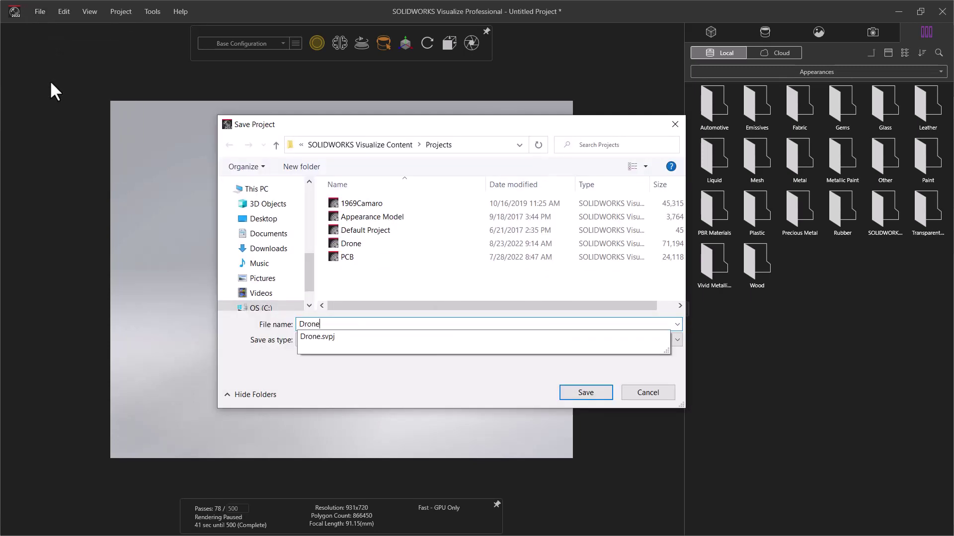
text( Getting Started)
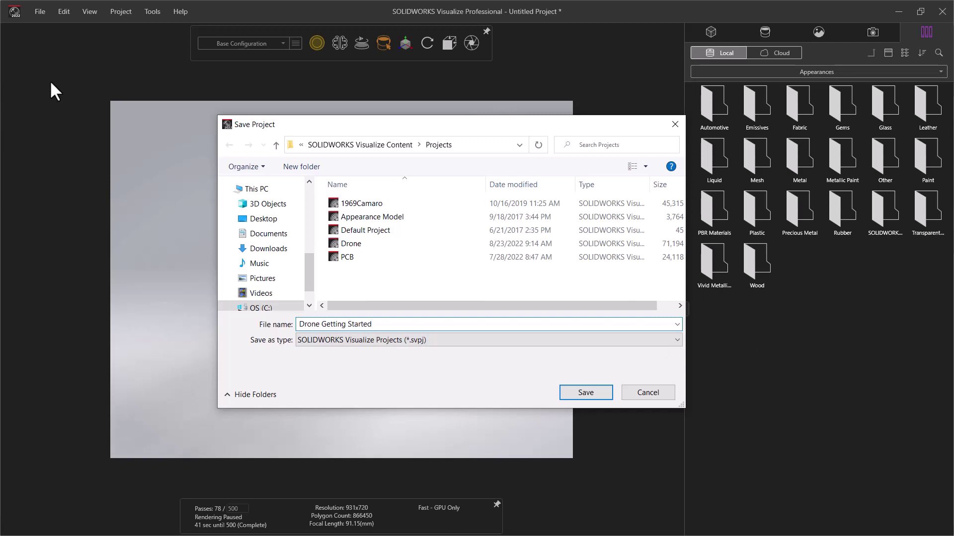
key(Return)
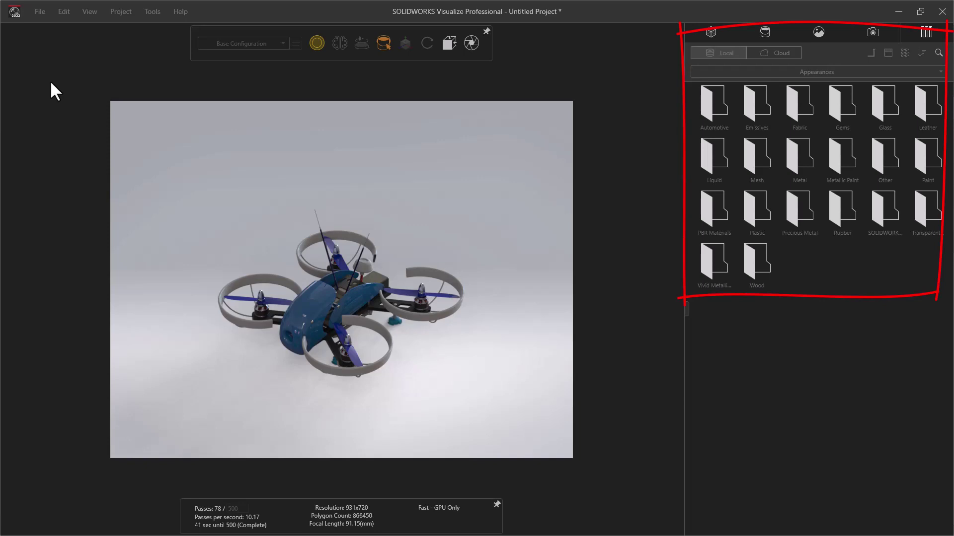
click(90, 14)
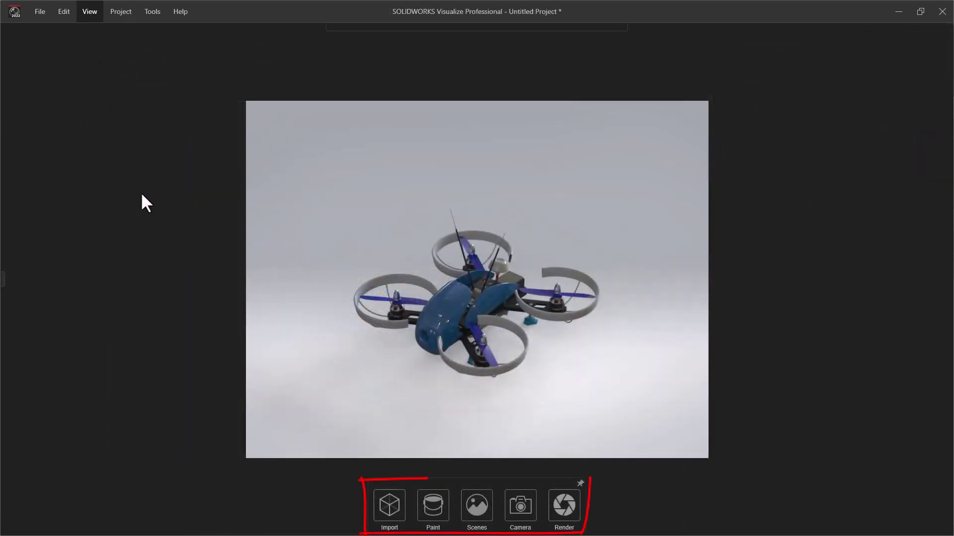
Step: Bring up the Import dialog and review which model file types it accepts
click(386, 503)
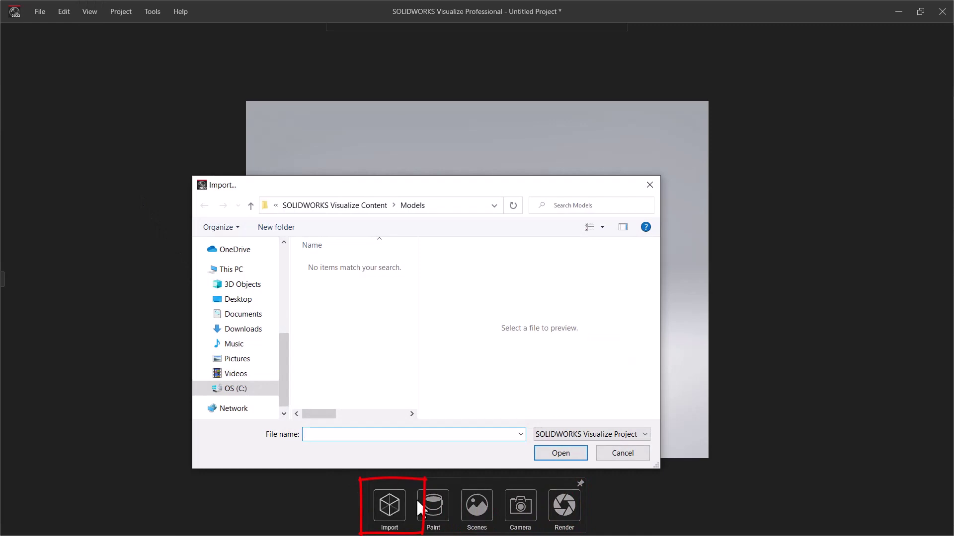
click(610, 433)
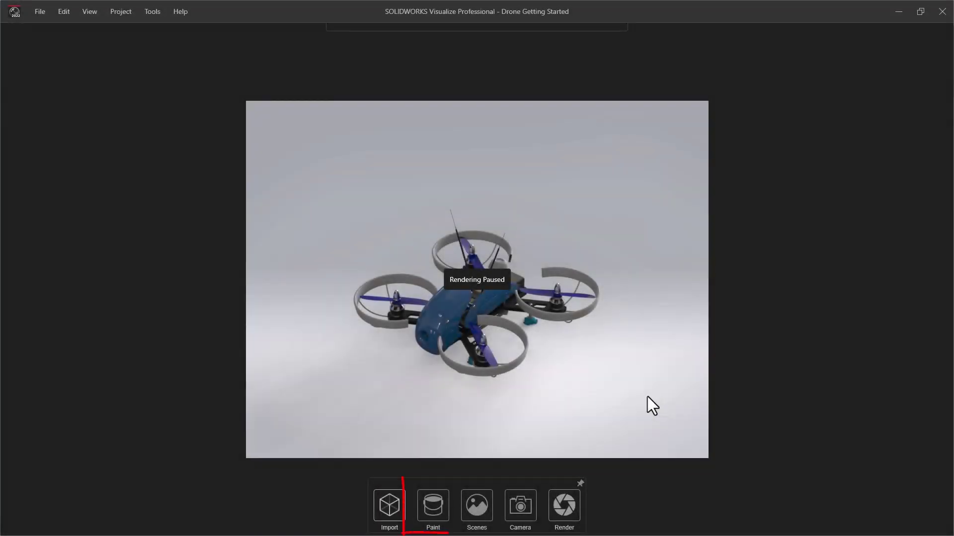
Step: Enlarge the Appearances panel and open the library's Plastic materials folder
click(435, 506)
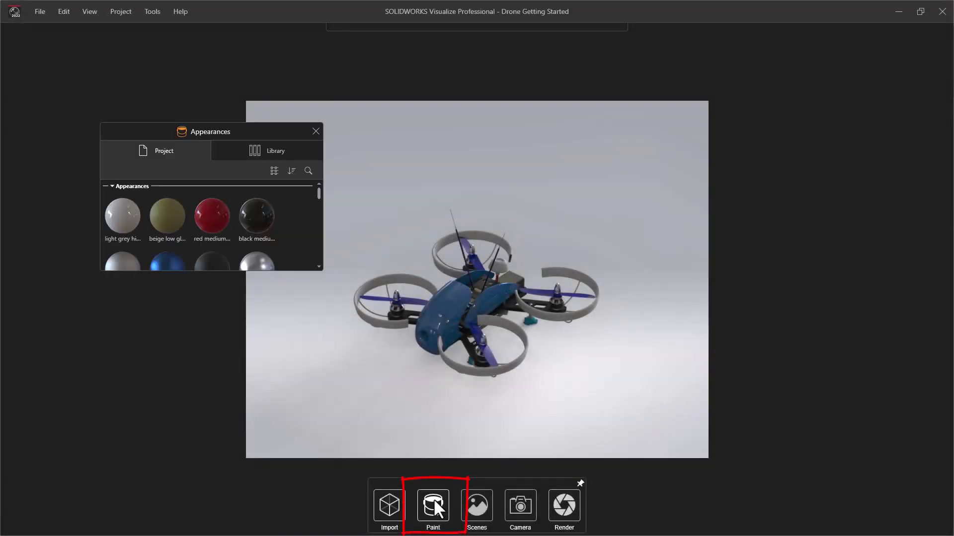
drag(324, 271, 380, 456)
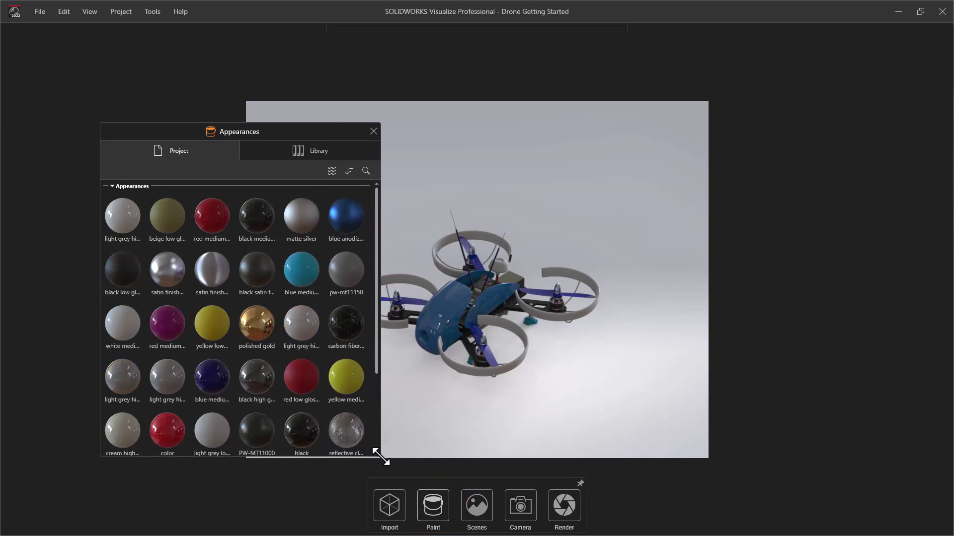
click(338, 154)
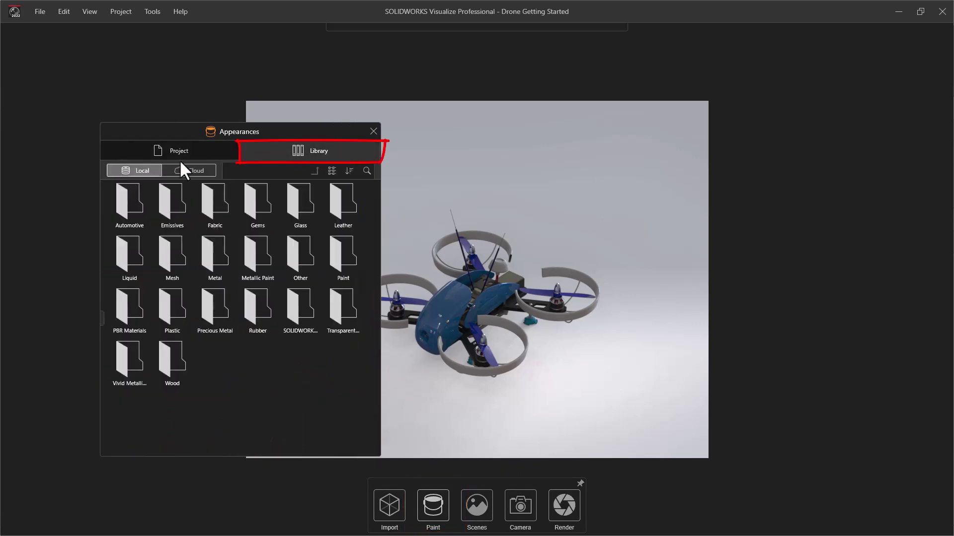
double_click(178, 309)
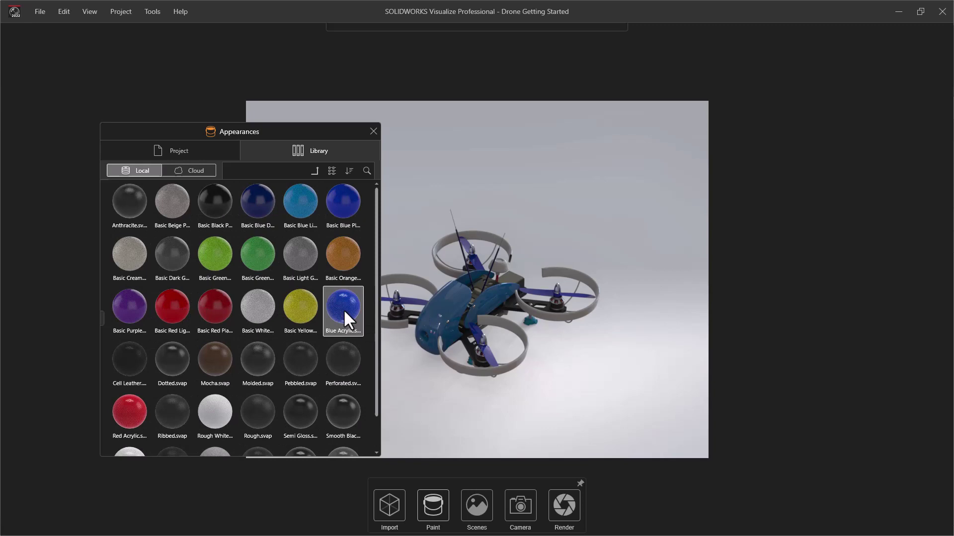
Step: Apply Blue Acrylic to the guards, Basic Blue Dark to the body, Basic Blue Light to the propellers
drag(344, 309, 460, 365)
drag(258, 201, 451, 303)
drag(300, 201, 410, 299)
click(373, 132)
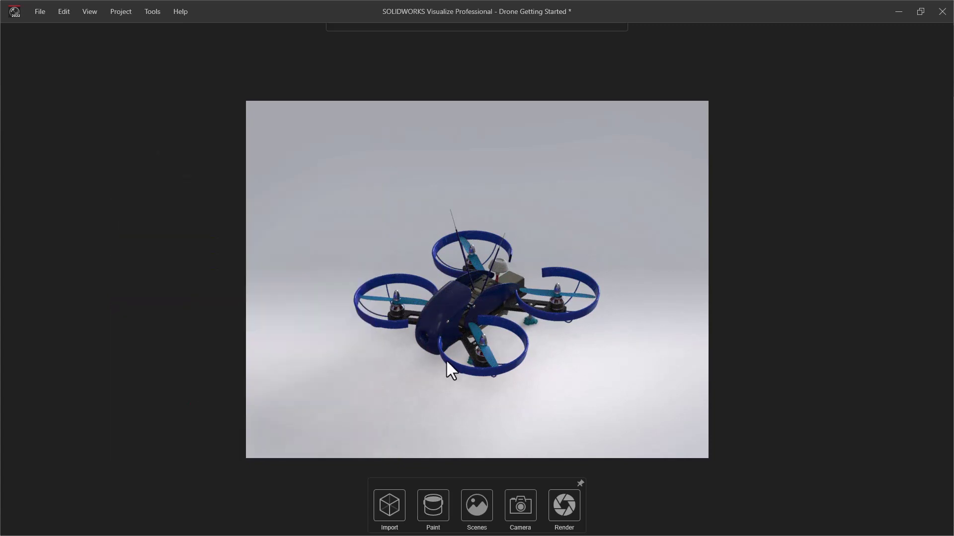
Step: Download the Infinite Tarmac environment from the Scenes cloud library
click(469, 499)
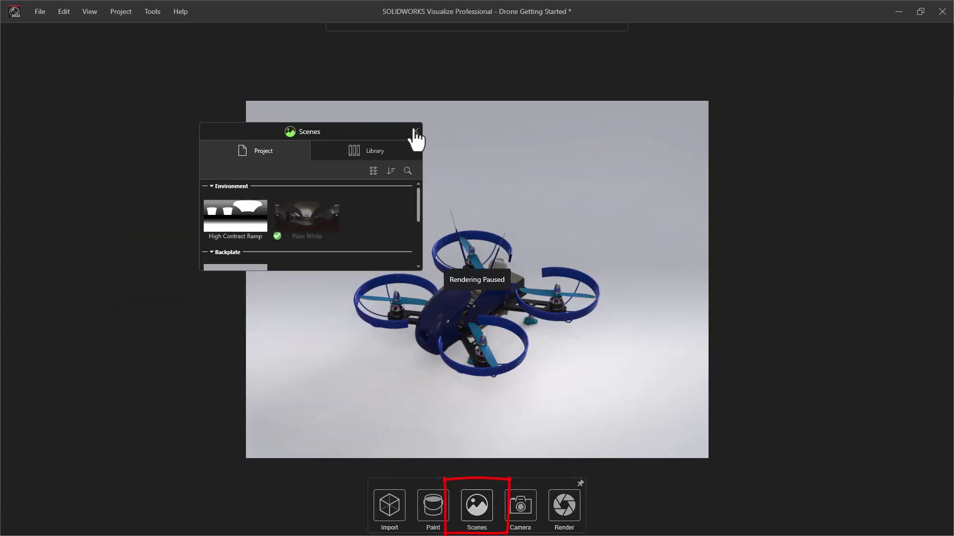
drag(392, 133, 314, 67)
drag(289, 199, 439, 386)
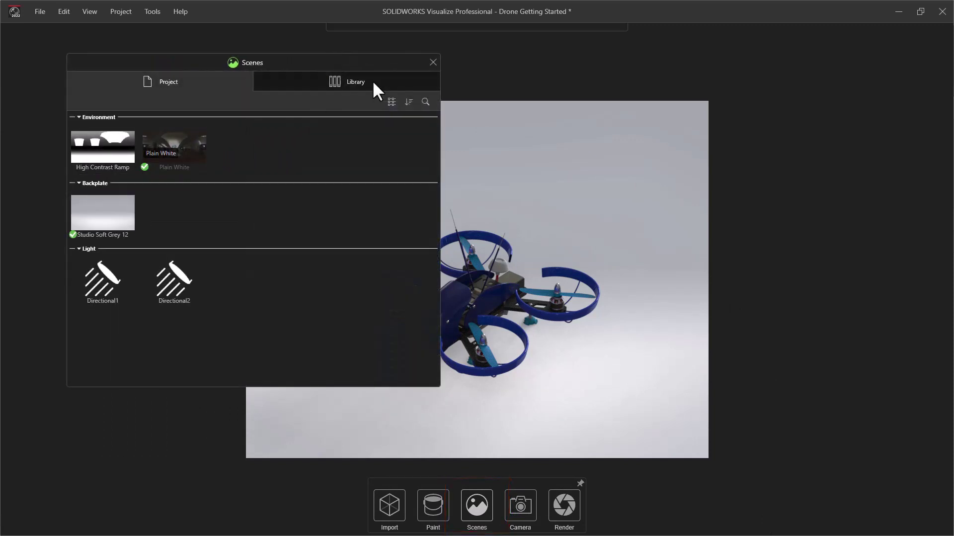
click(373, 81)
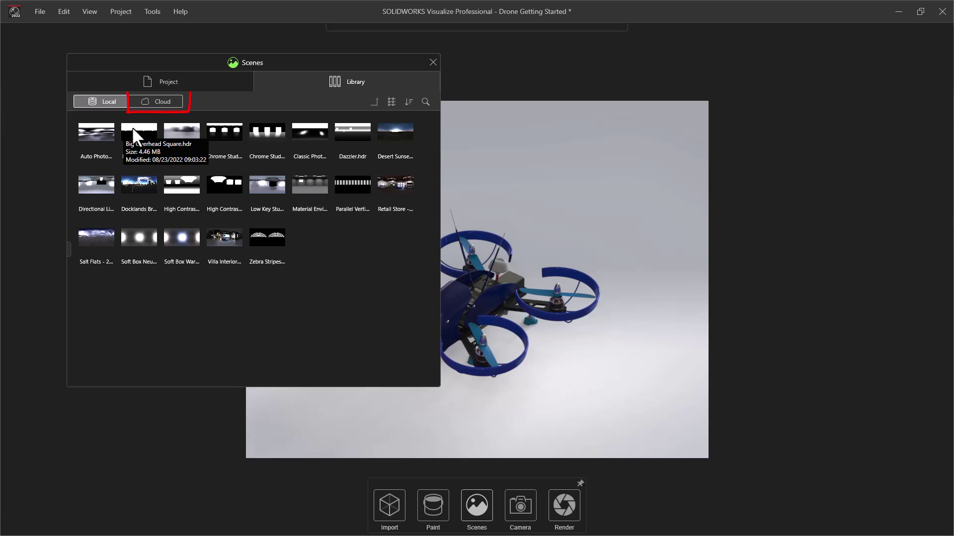
click(148, 103)
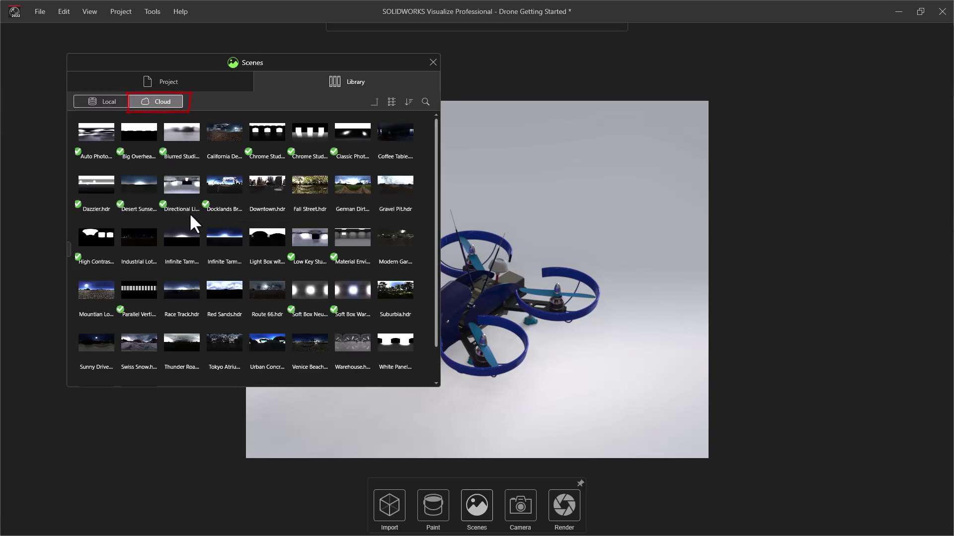
click(178, 237)
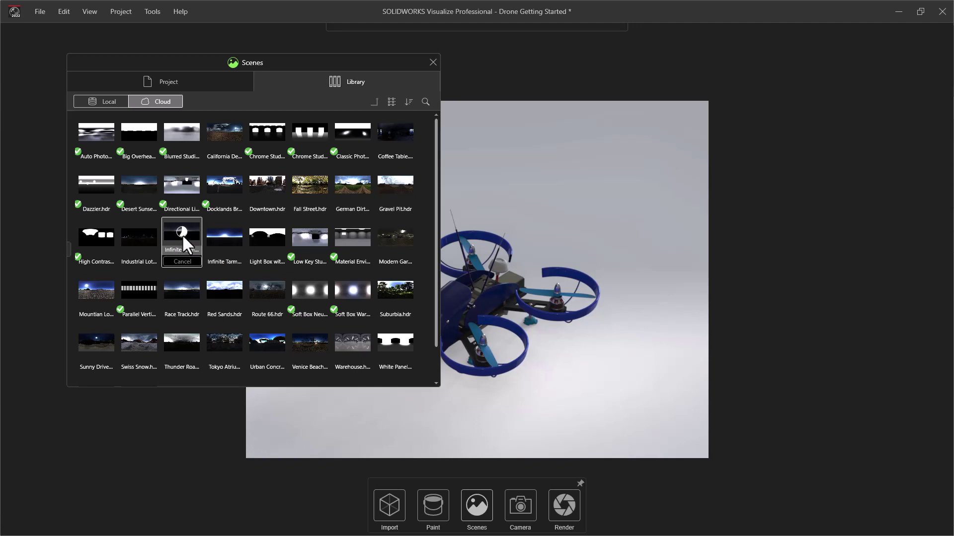
Step: Try local environments (Big Overhead, Blurred Studio, Chrome Studio) and settle on Classic Photo
drag(287, 66, 230, 43)
drag(386, 362, 257, 367)
click(42, 74)
click(38, 101)
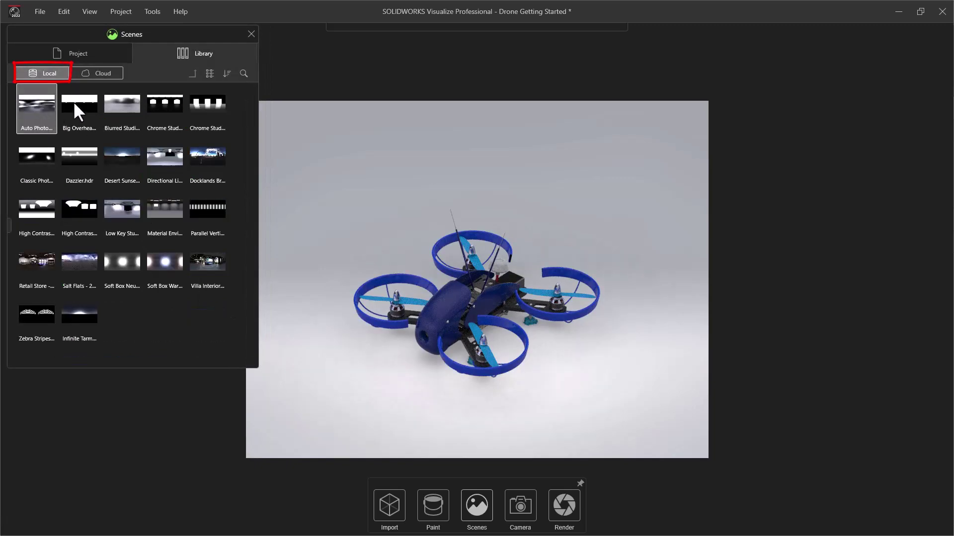
click(74, 102)
click(118, 102)
click(165, 107)
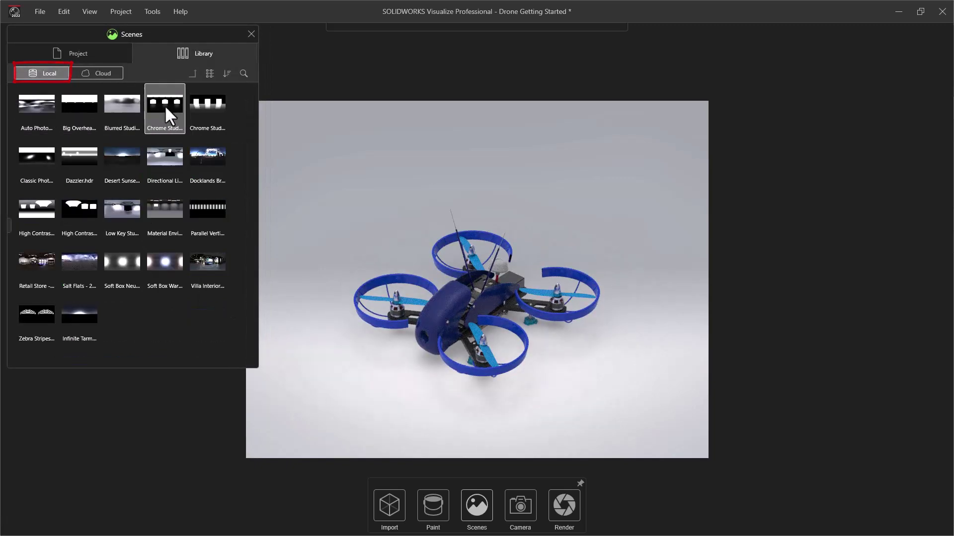
click(207, 105)
click(42, 157)
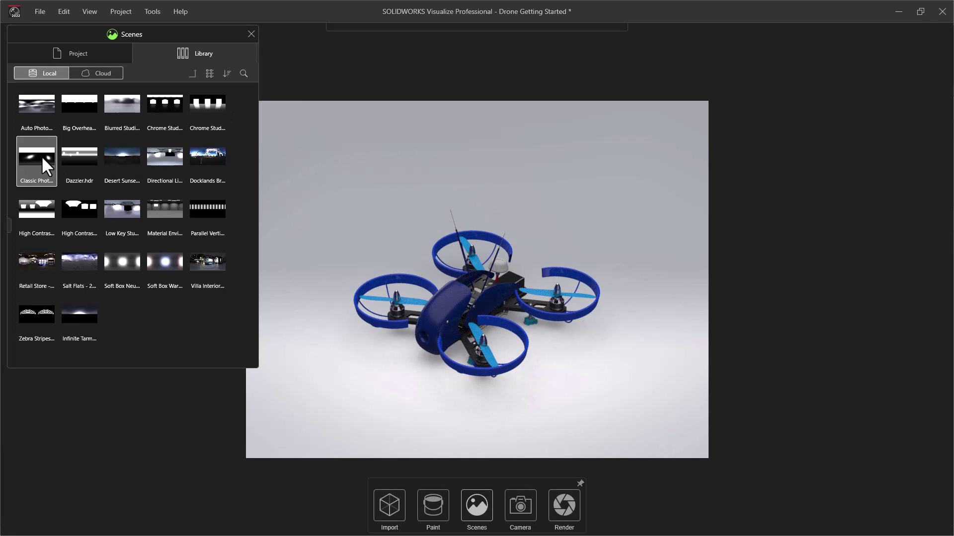
Step: Orbit to a lower, closer view of the drone, apply the Boost filter and widen the camera perspective
click(251, 33)
click(529, 509)
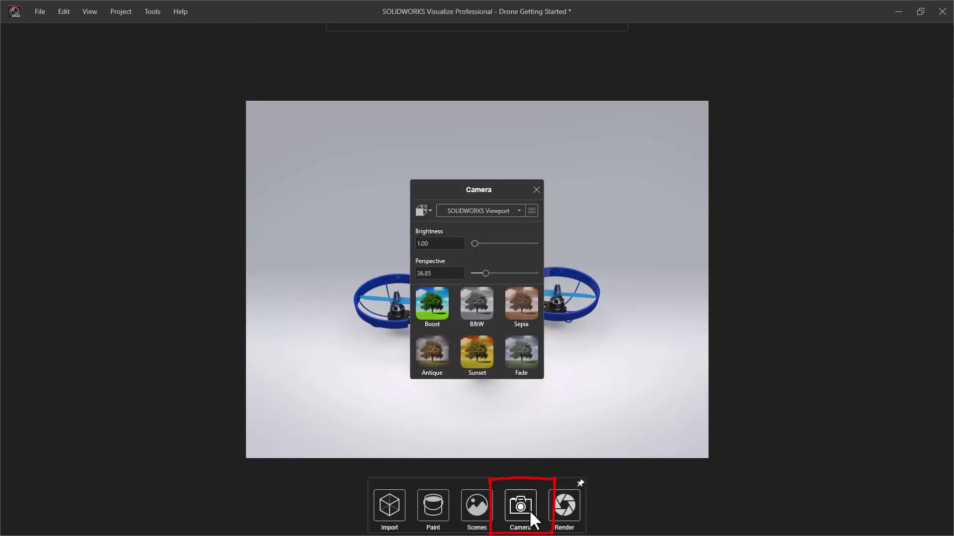
mouse_move(489, 196)
mouse_down()
mouse_move(345, 177)
mouse_move(129, 103)
mouse_up()
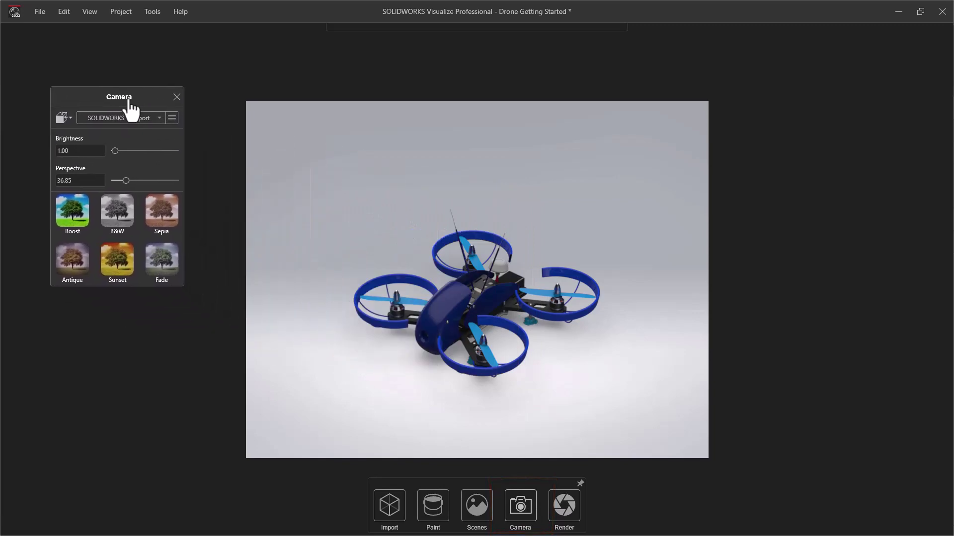
scroll(472, 318, up, 5)
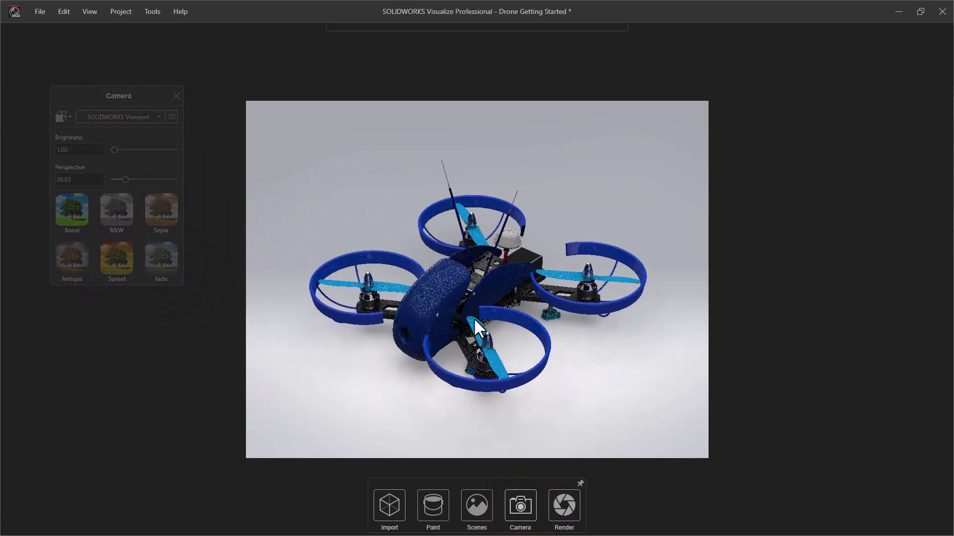
drag(473, 317, 445, 274)
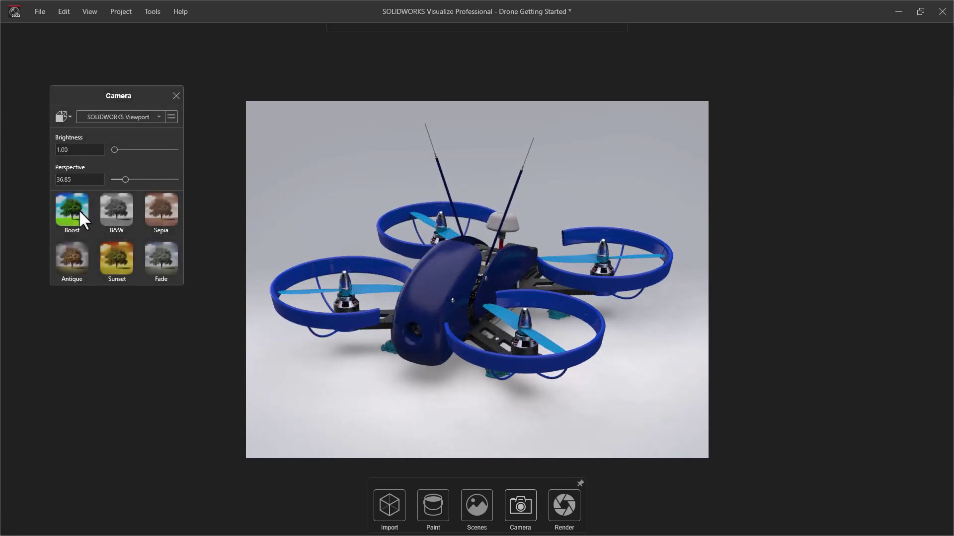
click(79, 210)
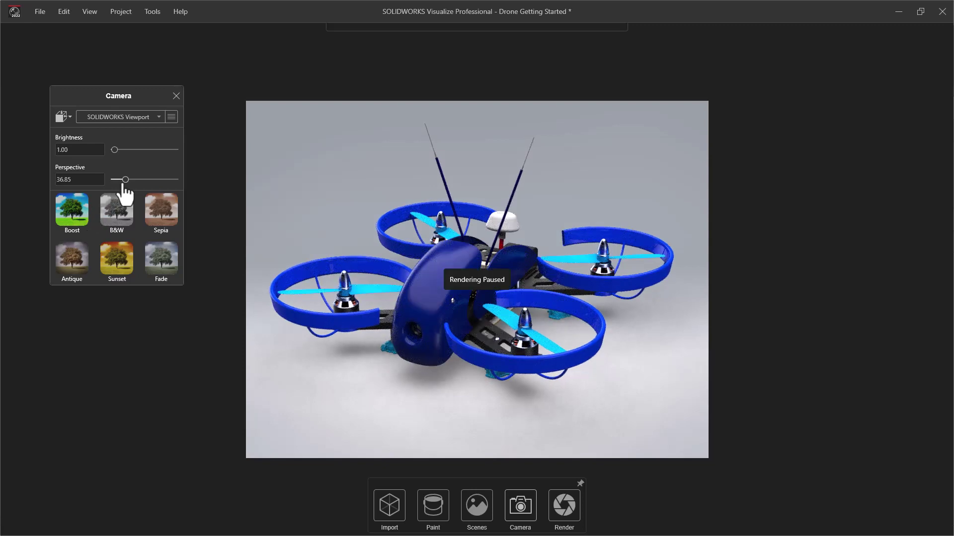
drag(125, 180, 133, 180)
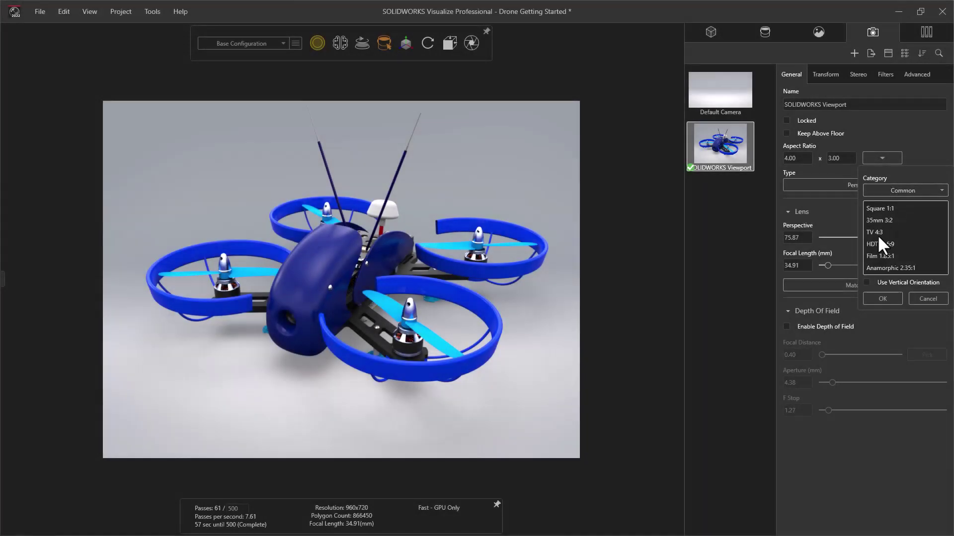
Step: Set the camera to HDTV 16:9 and enable depth of field focused on the drone body
click(875, 245)
click(883, 298)
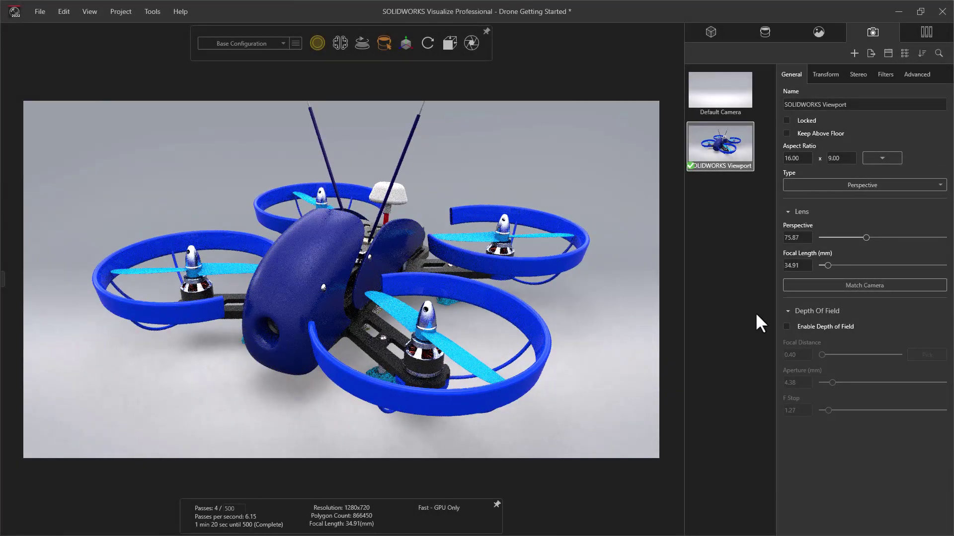
click(786, 326)
click(925, 354)
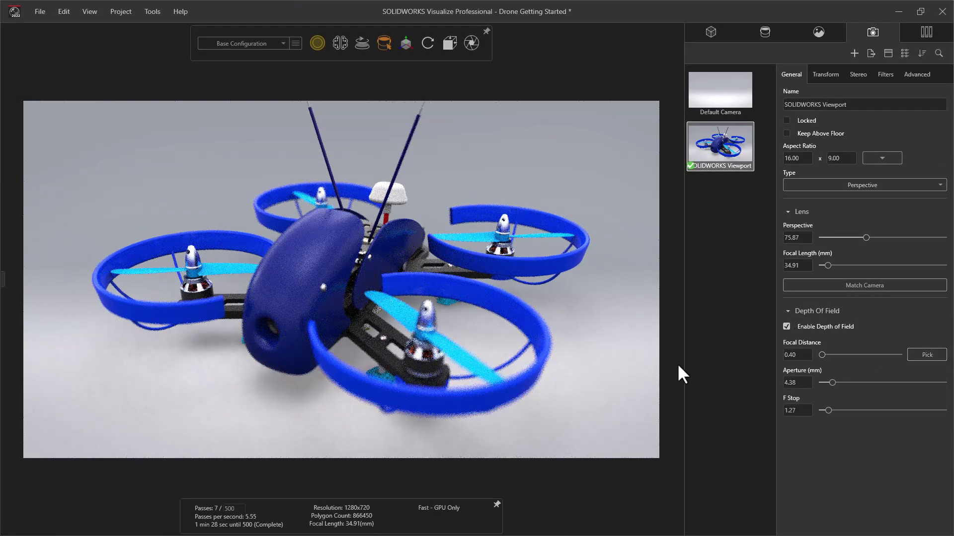
click(288, 304)
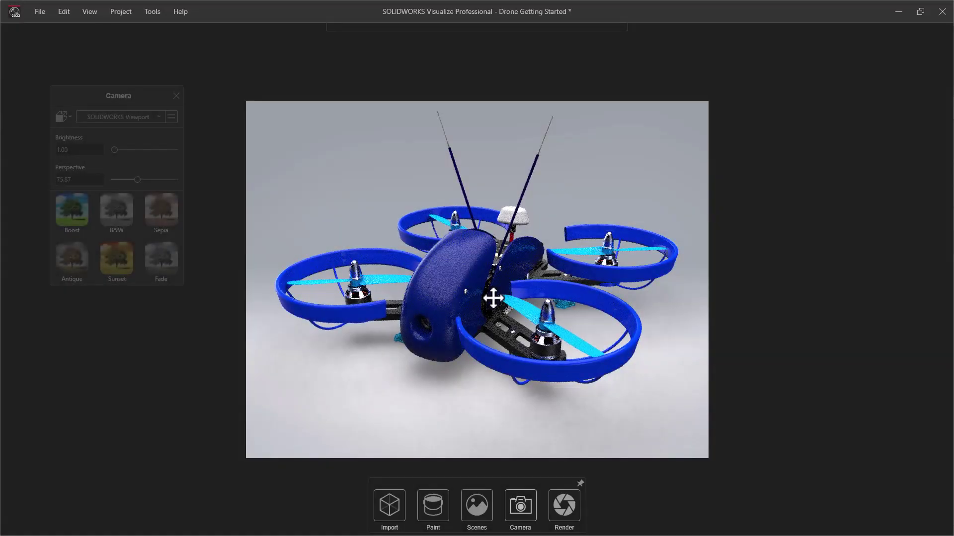
drag(490, 296, 492, 297)
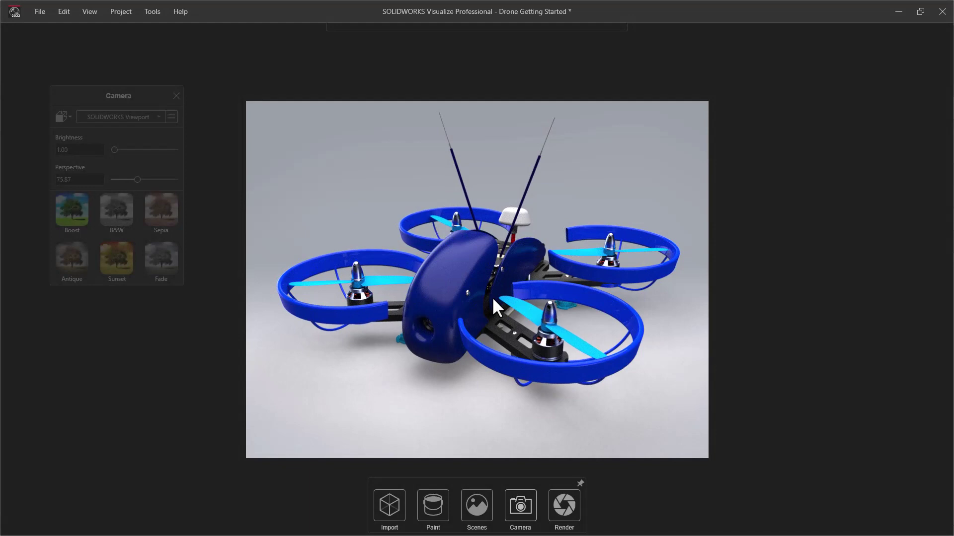
Step: Render the drone with the High Quality profile and show the job's progress details
right_click(567, 515)
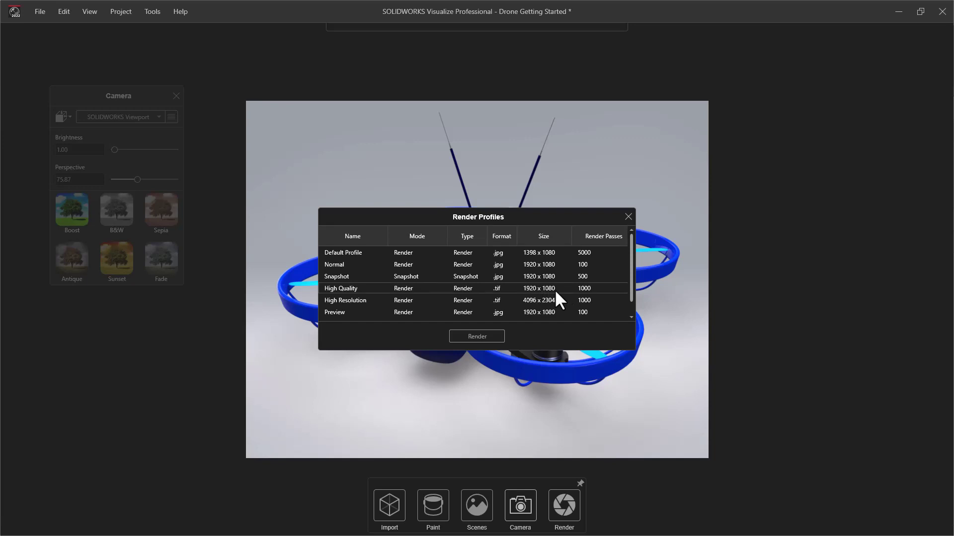
click(470, 339)
click(176, 90)
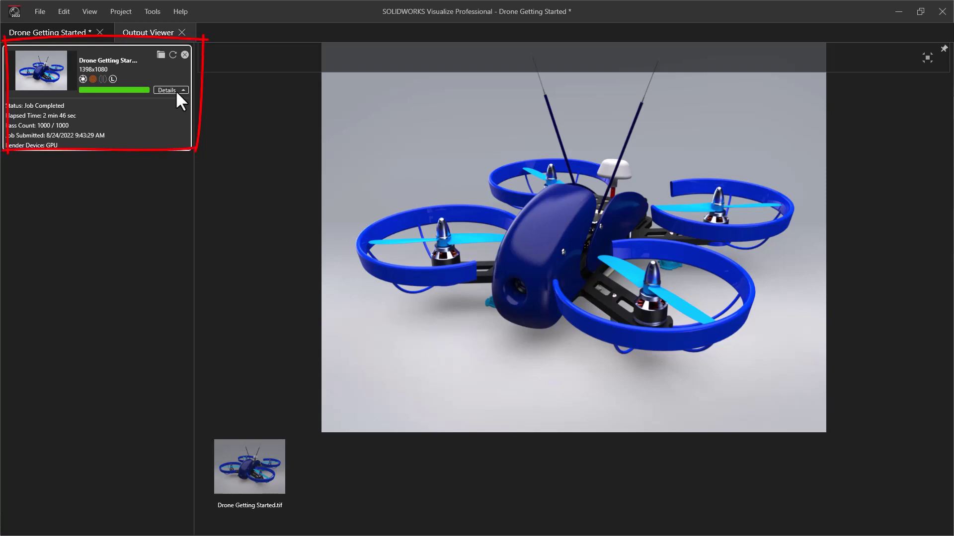
Step: Reveal the rendered Drone Getting Started.tif in its Explorer folder
click(160, 55)
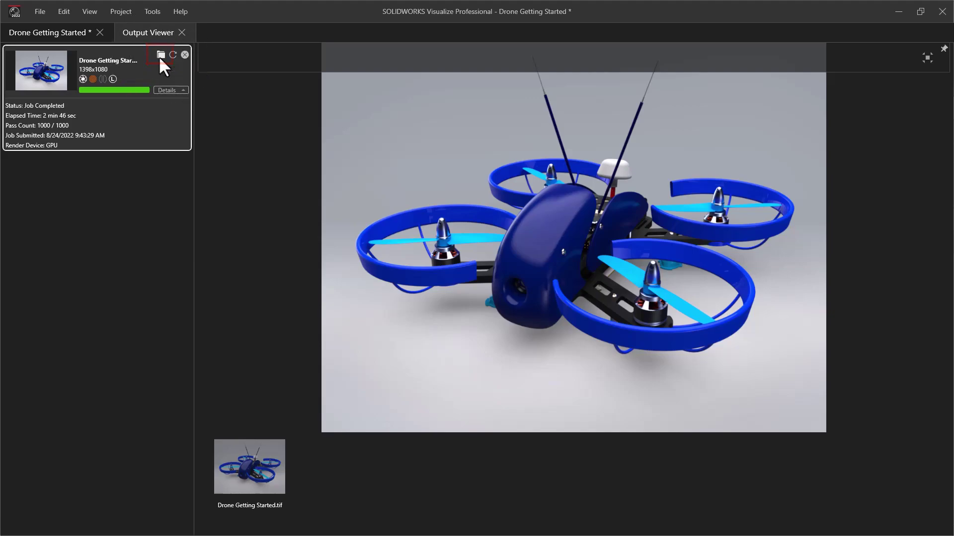